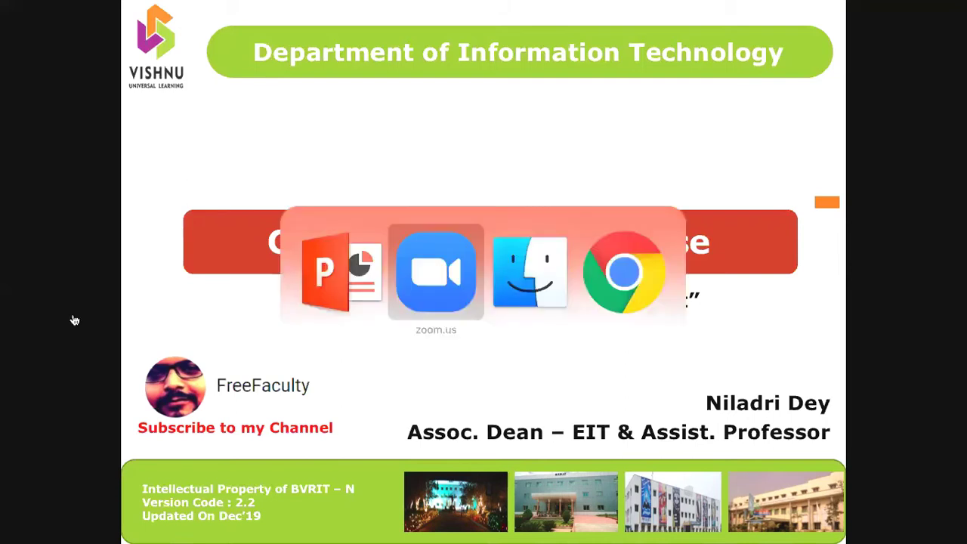
{"action": "key", "text": "super+Tab"}
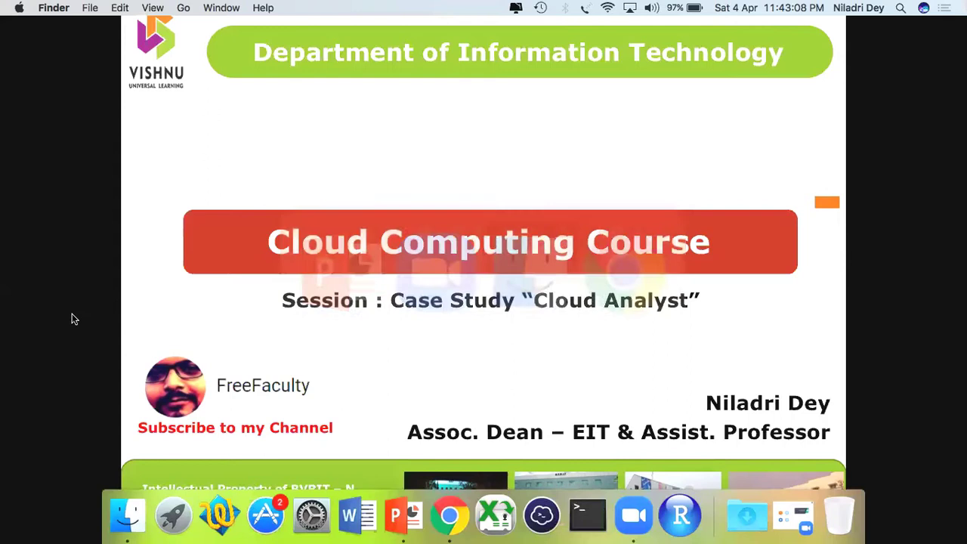
End the slideshow, minimize the presentation and move cloudanalyst.jar to the desktop centre.
{"action": "left_click", "coordinate": [166, 109]}
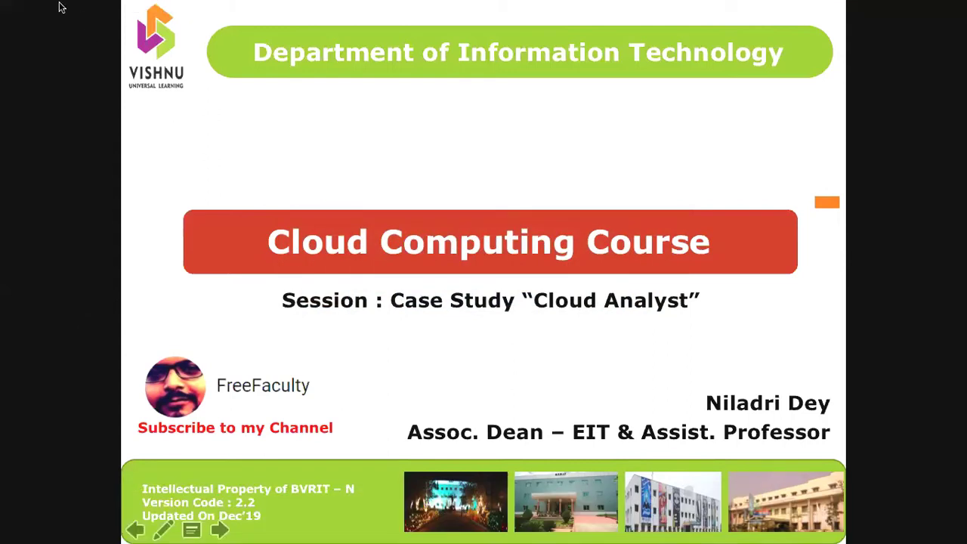
{"action": "key", "text": "Escape"}
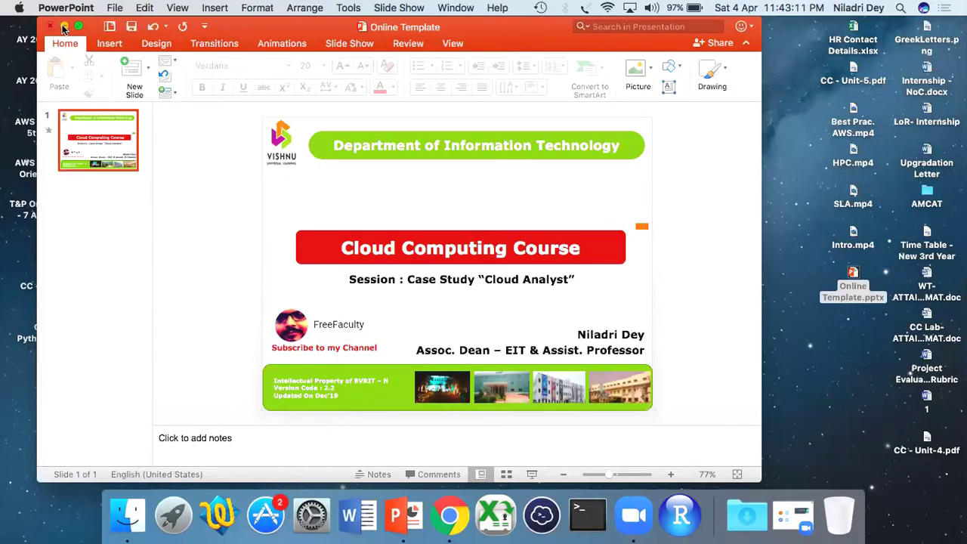
{"action": "left_click", "coordinate": [64, 27]}
{"action": "left_click_drag", "start_coordinate": [404, 411], "coordinate": [427, 195]}
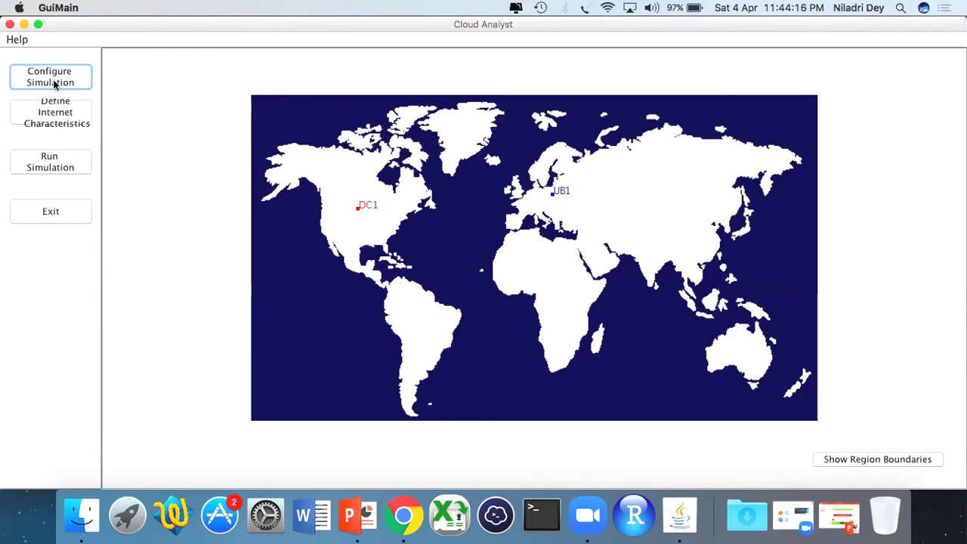
Open the simulation configuration and keep the 60.0 duration measured in minutes.
{"action": "left_click", "coordinate": [55, 83]}
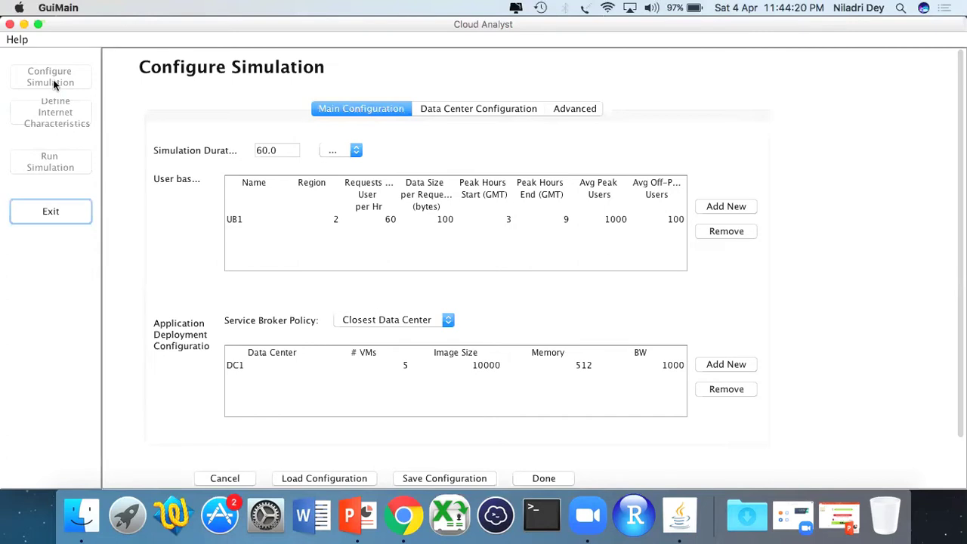
{"action": "left_click", "coordinate": [235, 221]}
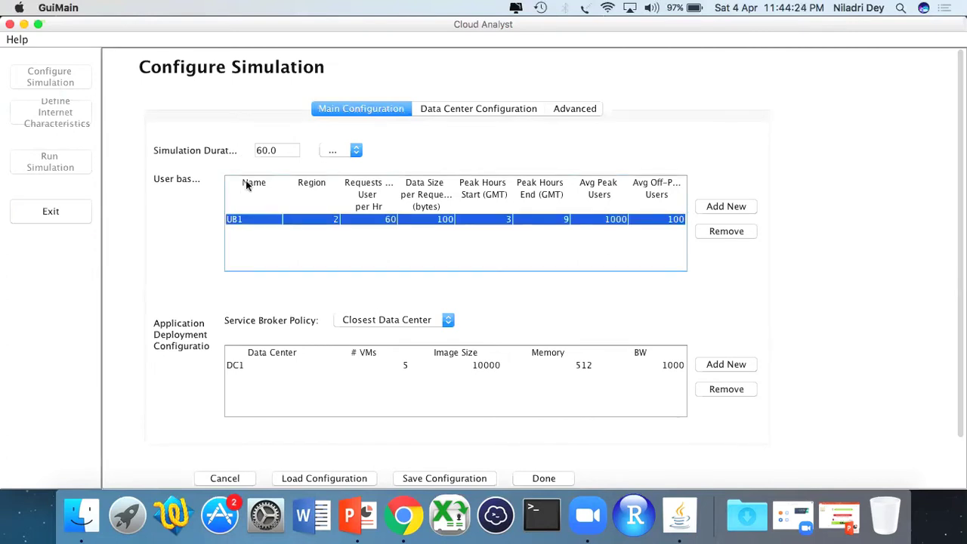
{"action": "left_click", "coordinate": [271, 151]}
{"action": "double_click", "coordinate": [271, 151]}
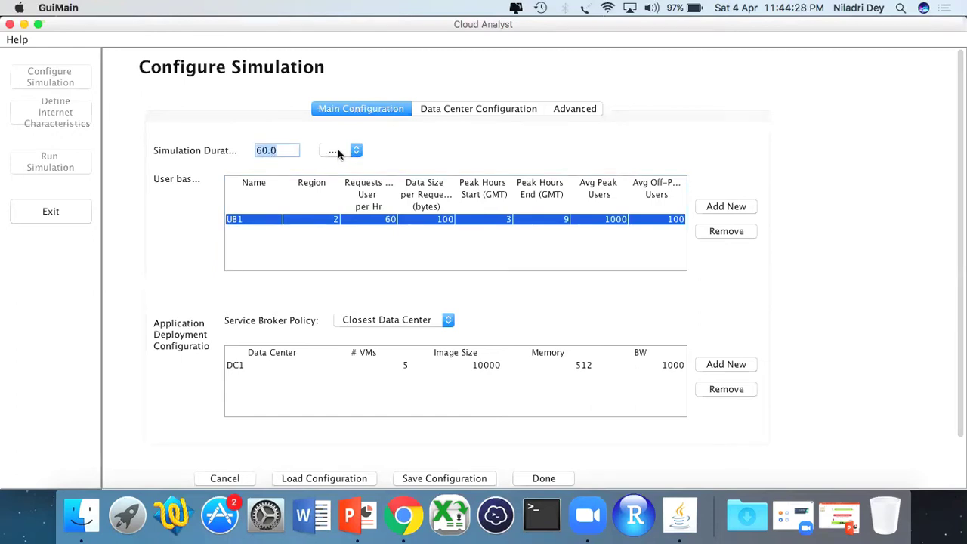
{"action": "left_click", "coordinate": [337, 150]}
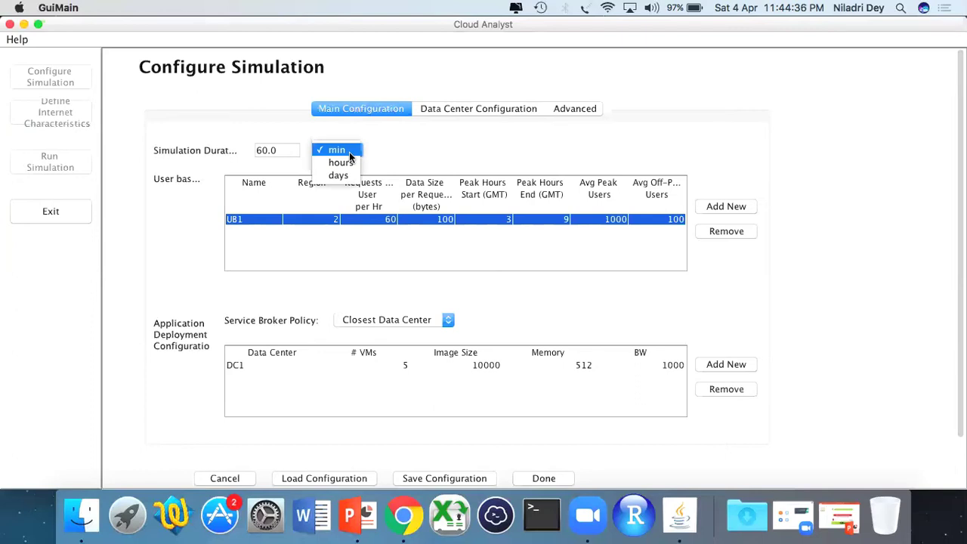
{"action": "left_click", "coordinate": [350, 151]}
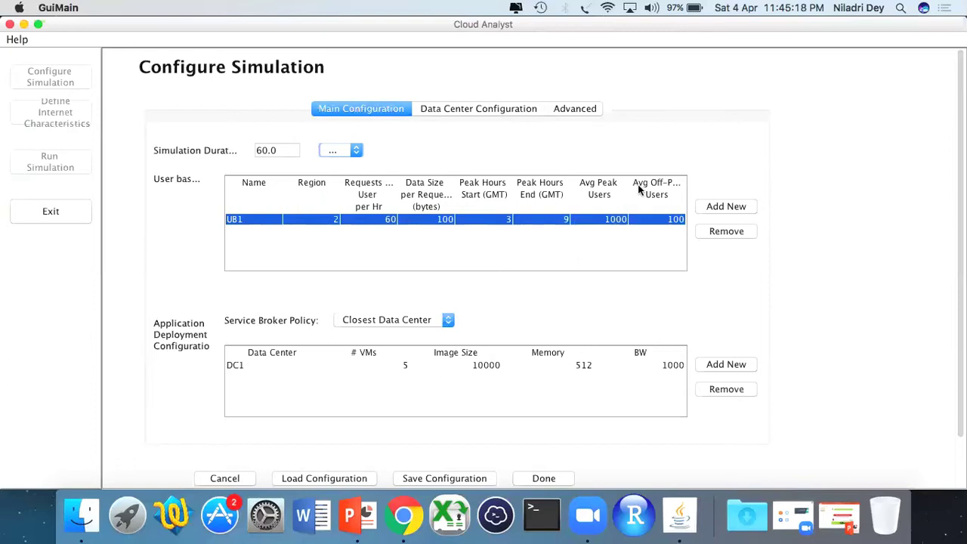
Add a second user base, UB2, and place it in region 4.
{"action": "left_click", "coordinate": [730, 208]}
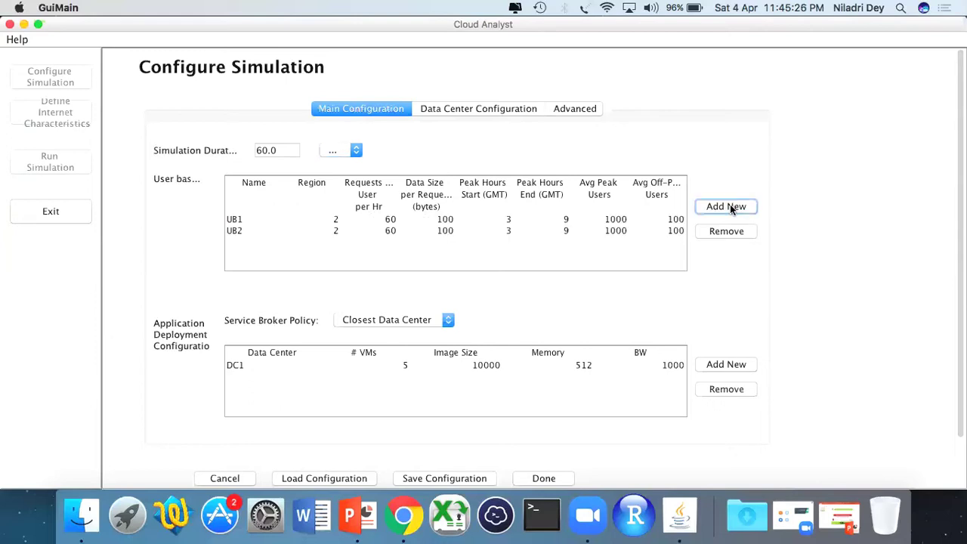
{"action": "left_click", "coordinate": [245, 231]}
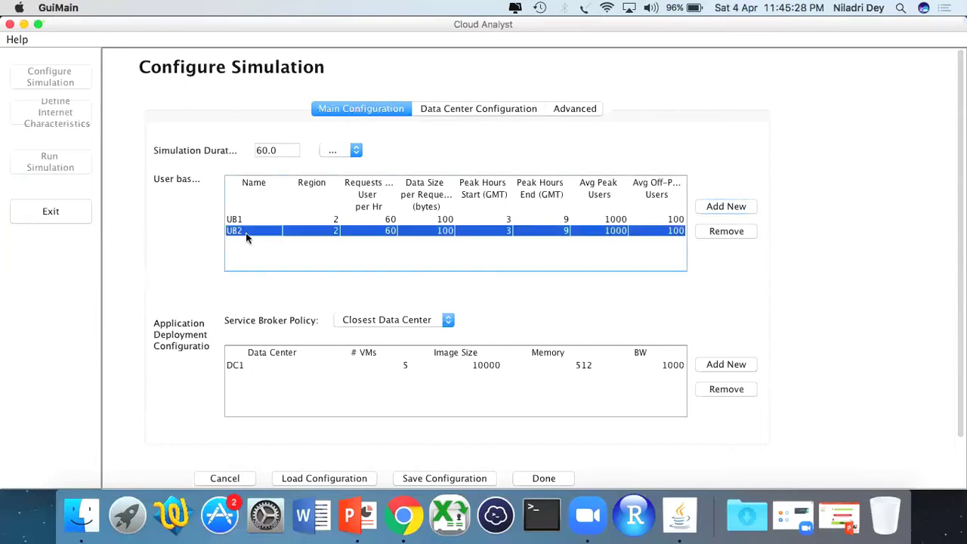
{"action": "left_click", "coordinate": [328, 233]}
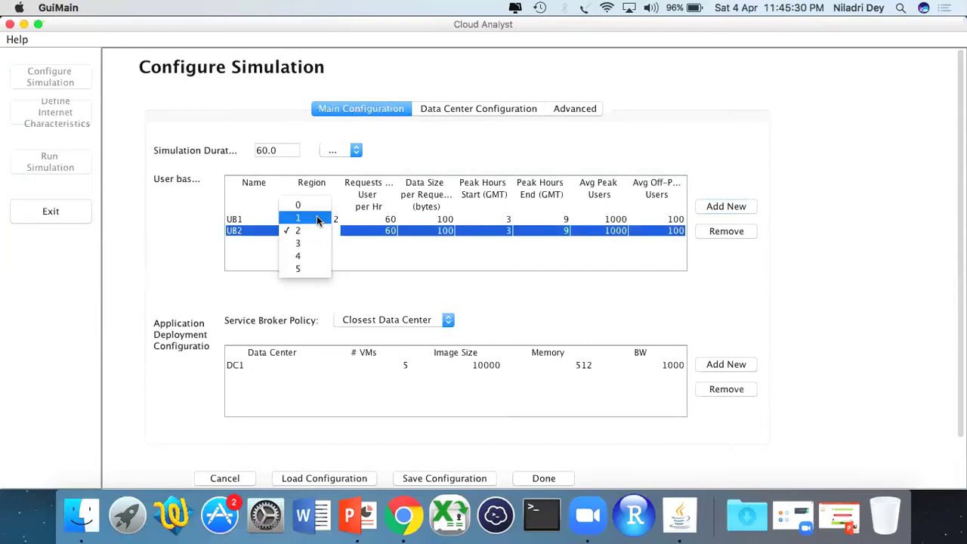
{"action": "left_click", "coordinate": [314, 257]}
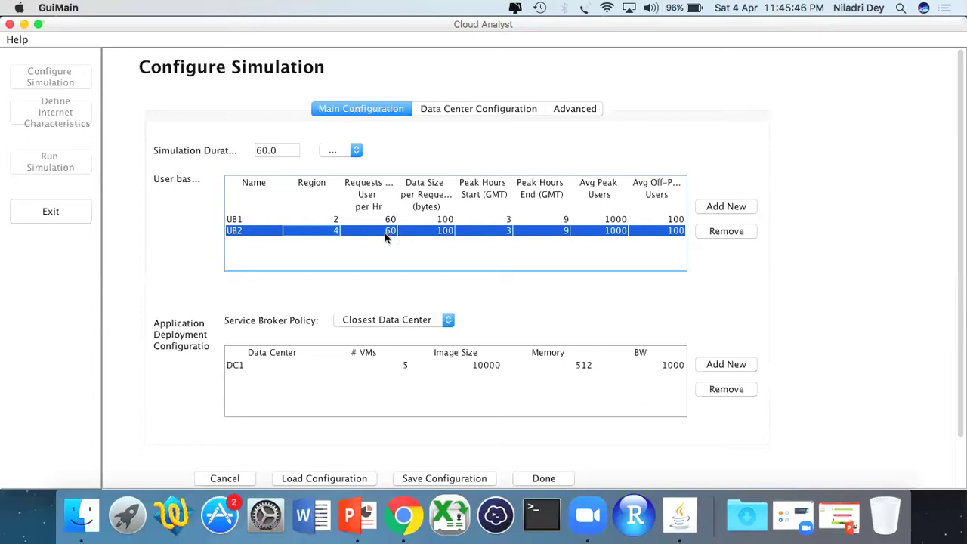
Give UB2 a 1000-byte data size and peak hours from 5 to 10 GMT.
{"action": "double_click", "coordinate": [439, 230]}
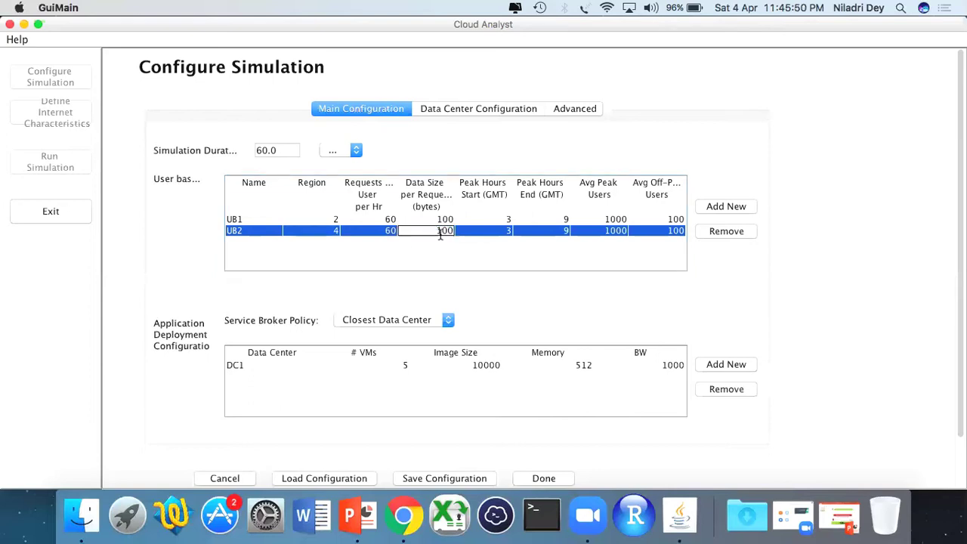
{"action": "type", "text": "0"}
{"action": "key", "text": "Return"}
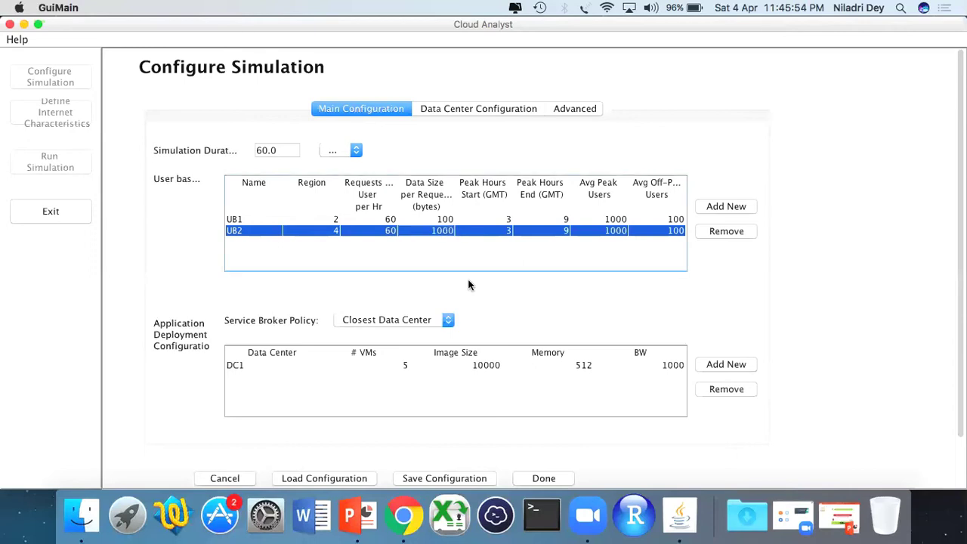
{"action": "double_click", "coordinate": [505, 234]}
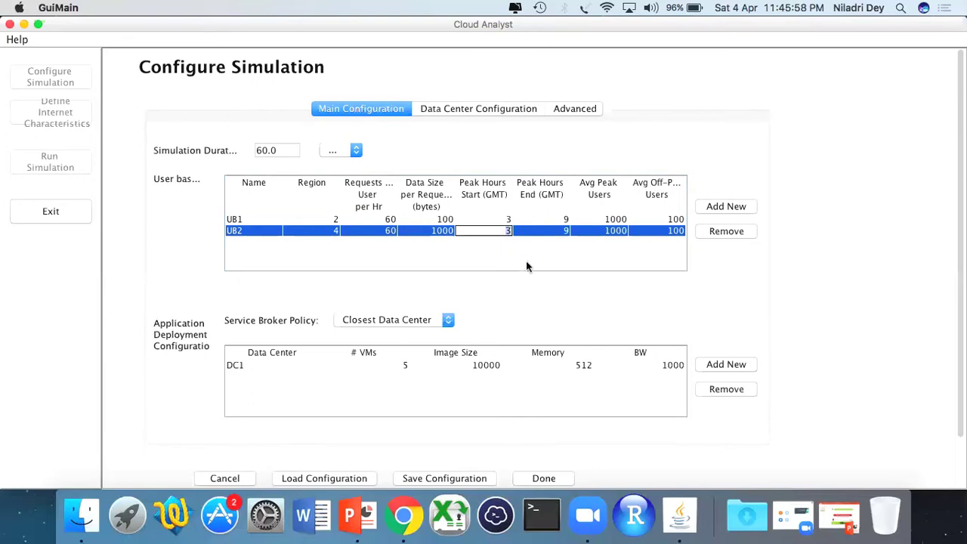
{"action": "key", "text": "BackSpace"}
{"action": "type", "text": "5"}
{"action": "double_click", "coordinate": [552, 233]}
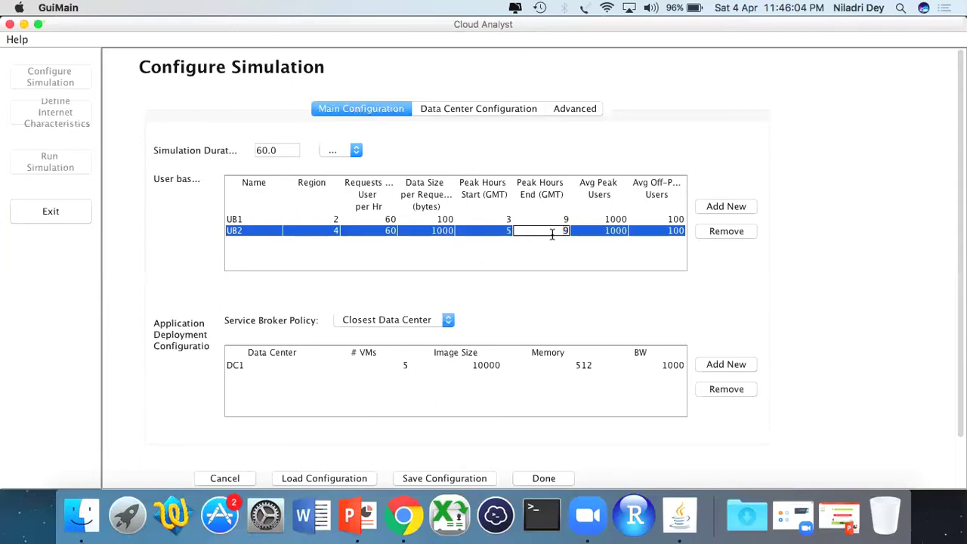
{"action": "key", "text": "BackSpace"}
{"action": "type", "text": "10"}
Set UB2's average peak users to 4000.
{"action": "double_click", "coordinate": [606, 230]}
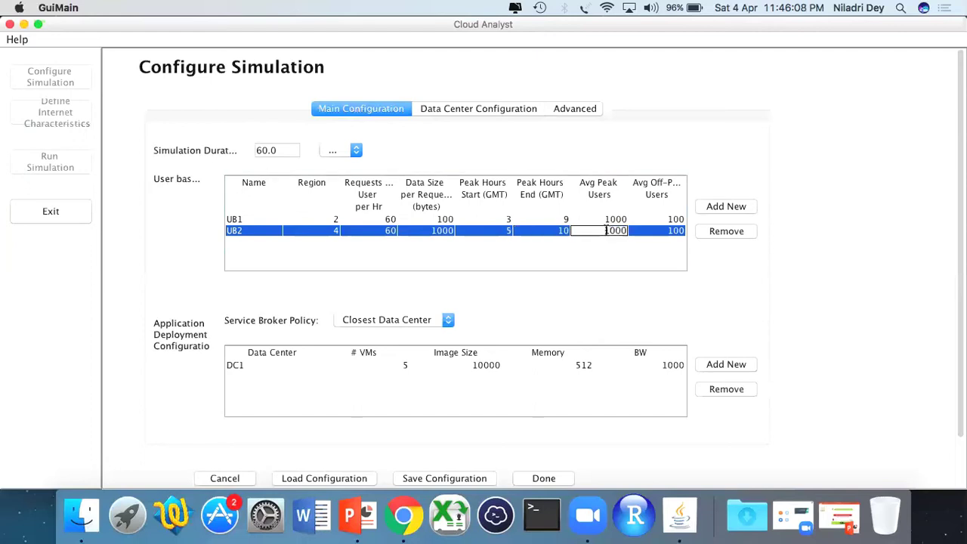
{"action": "left_click", "coordinate": [606, 230]}
{"action": "key", "text": "BackSpace"}
{"action": "type", "text": "4"}
{"action": "left_click", "coordinate": [297, 223]}
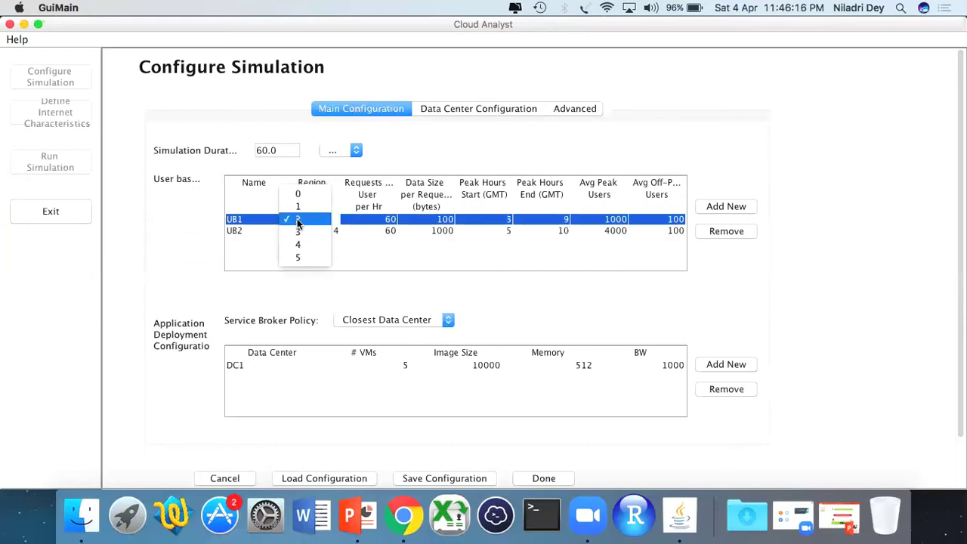
Keep the simulation duration in minutes and view the service broker policy choices.
{"action": "left_click", "coordinate": [188, 231]}
{"action": "left_click", "coordinate": [234, 232]}
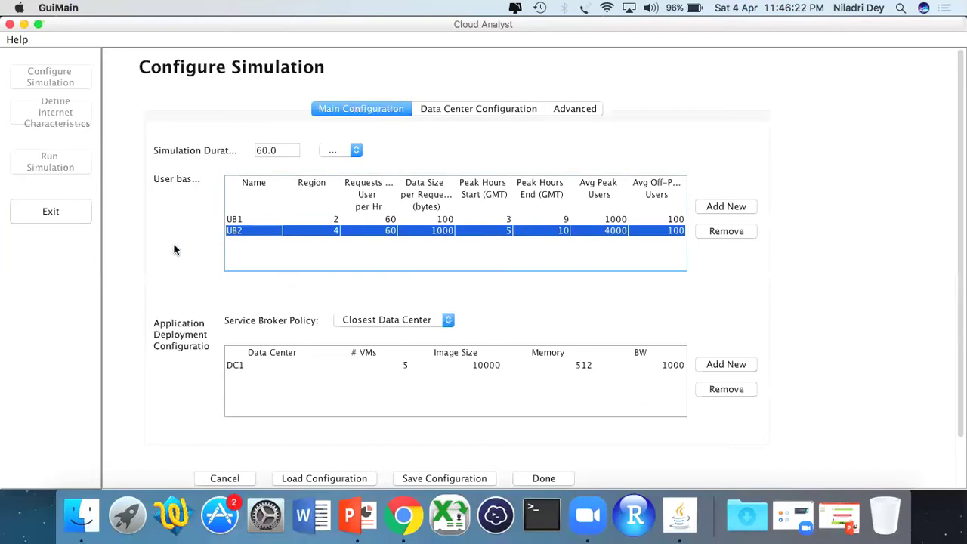
{"action": "left_click", "coordinate": [333, 150]}
{"action": "left_click", "coordinate": [335, 150]}
{"action": "scroll", "coordinate": [828, 316], "scroll_direction": "down", "scroll_amount": 1}
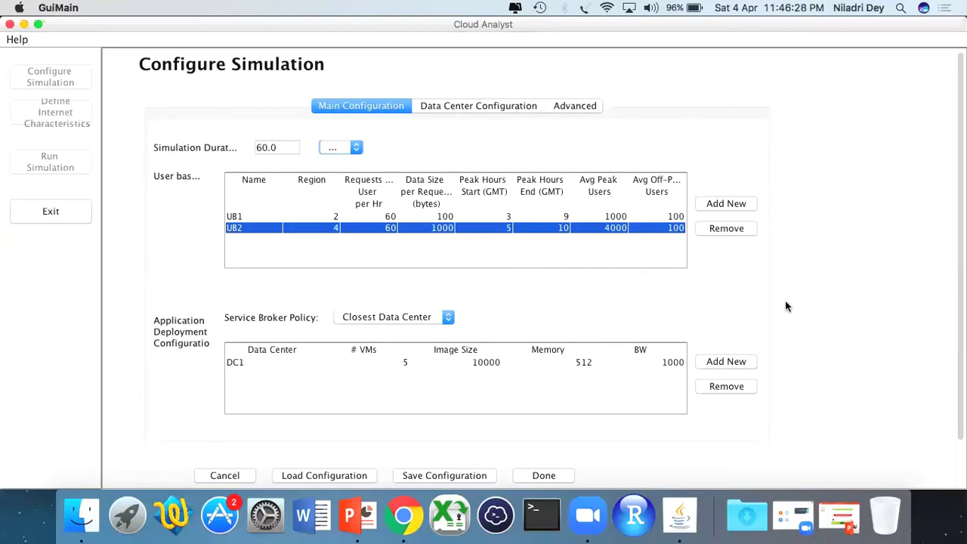
{"action": "left_click", "coordinate": [391, 319]}
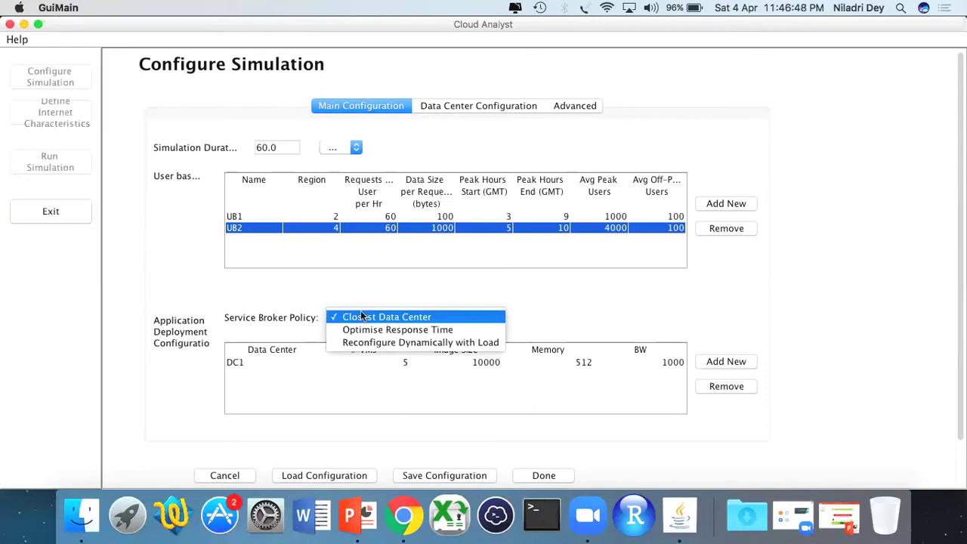
{"action": "left_click", "coordinate": [294, 307]}
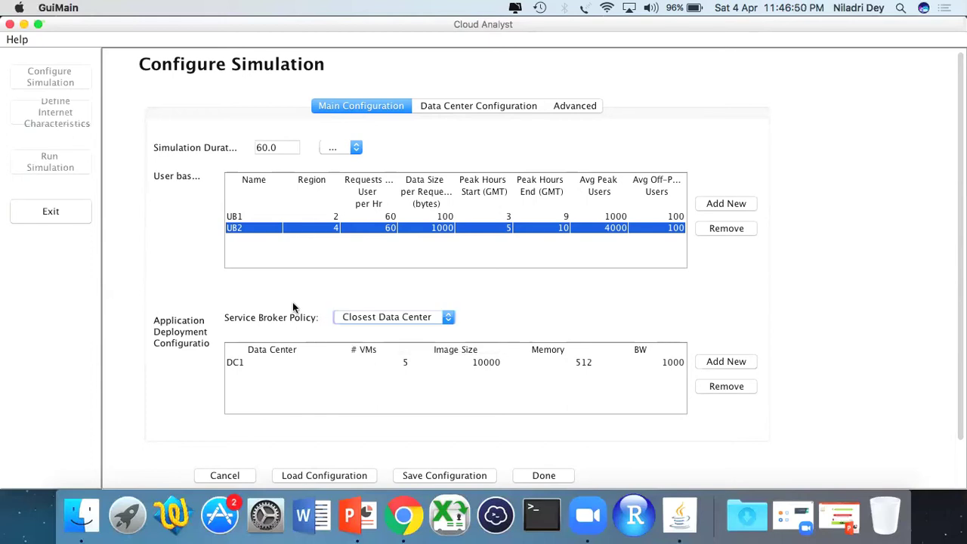
{"action": "left_click", "coordinate": [726, 362]}
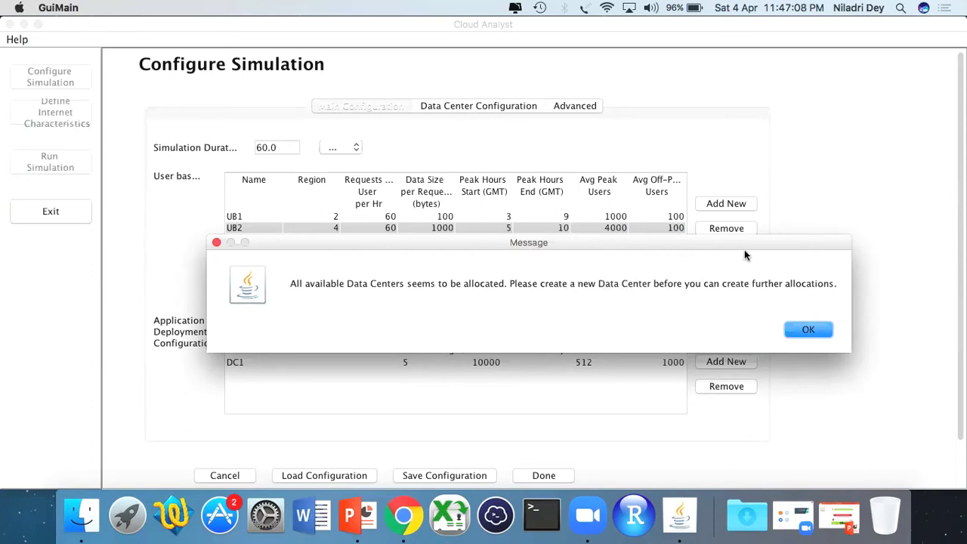
{"action": "left_click", "coordinate": [809, 333]}
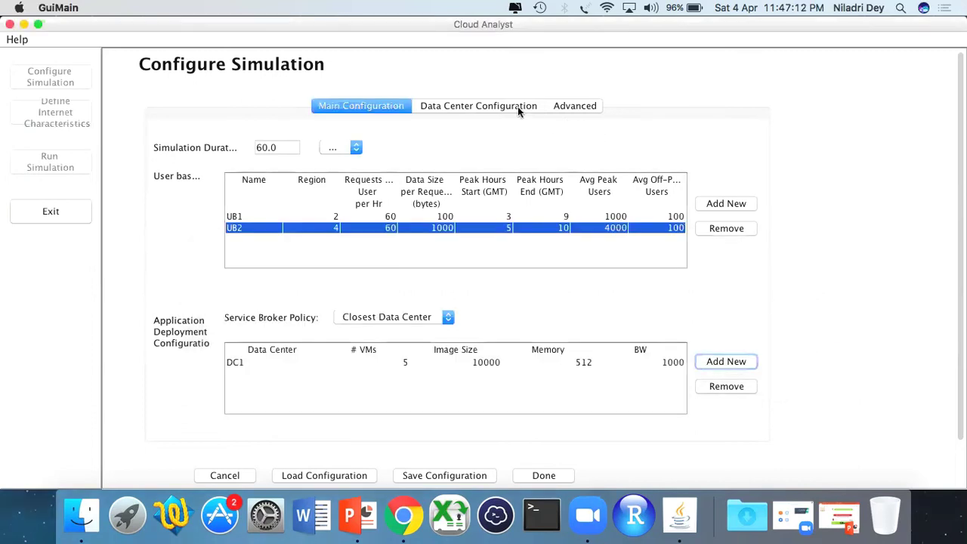
Add a second data center, DC2, in region 3.
{"action": "left_click", "coordinate": [463, 106]}
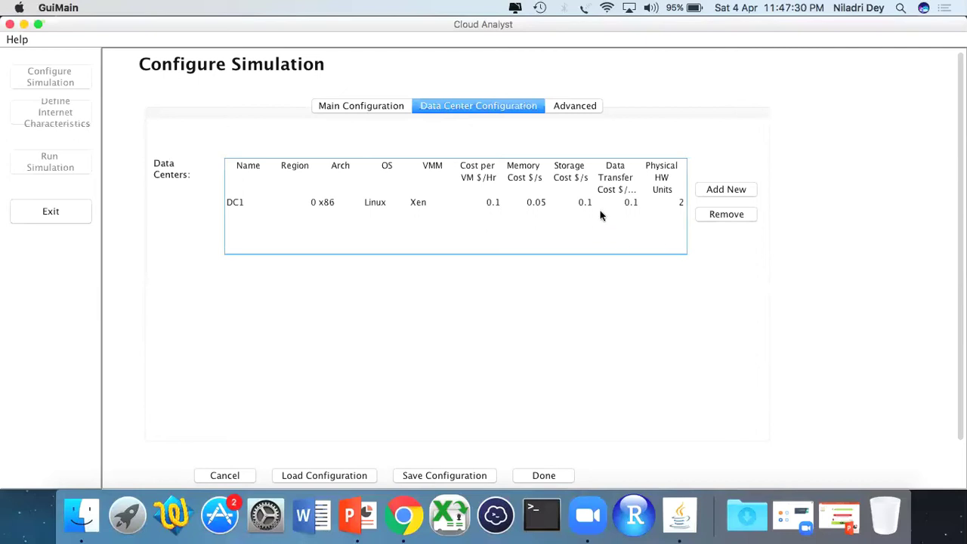
{"action": "left_click", "coordinate": [718, 198]}
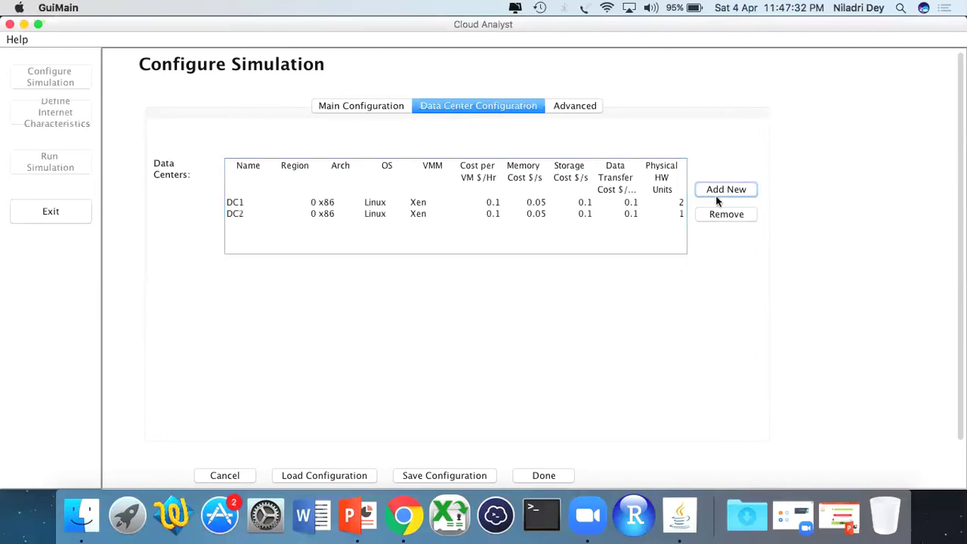
{"action": "left_click", "coordinate": [312, 218]}
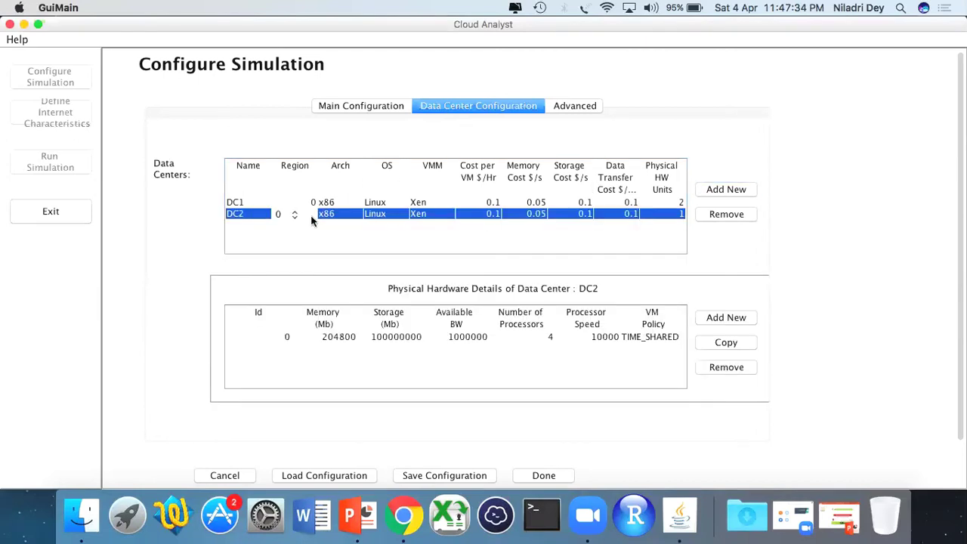
{"action": "left_click", "coordinate": [293, 216]}
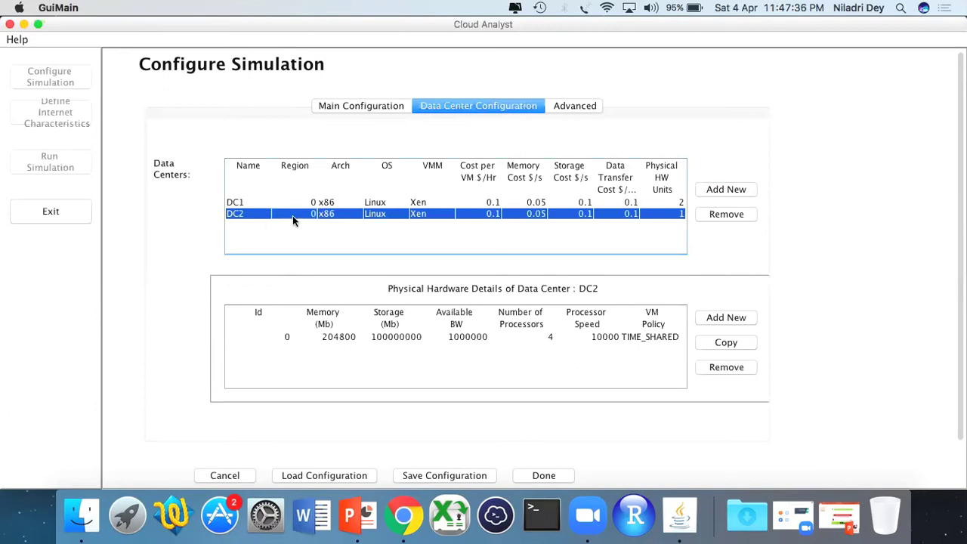
{"action": "left_click", "coordinate": [301, 214]}
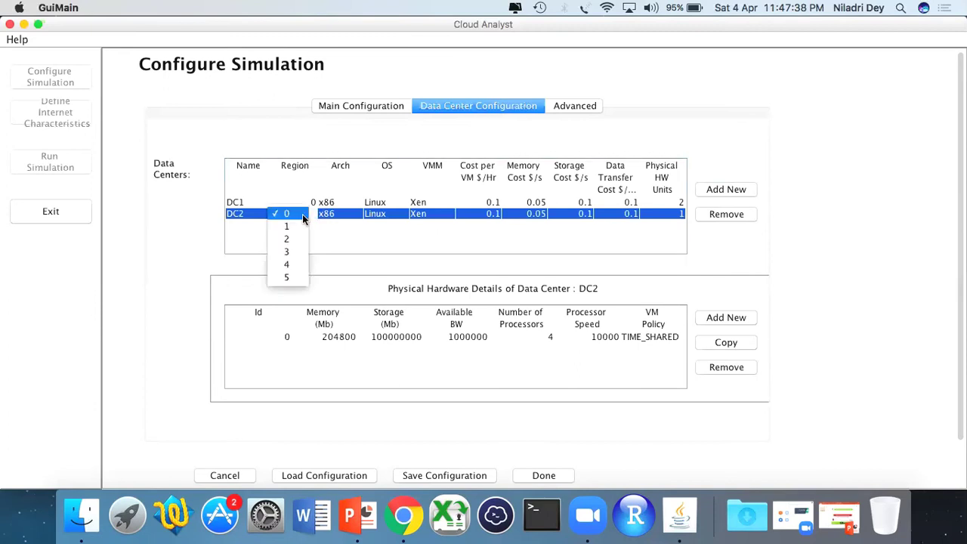
{"action": "left_click", "coordinate": [295, 252]}
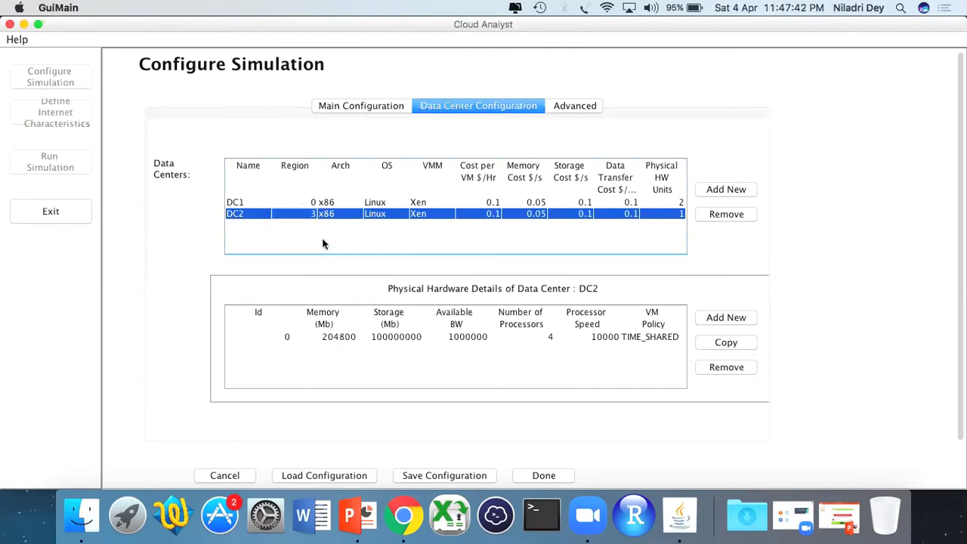
{"action": "left_click", "coordinate": [381, 215]}
Set DC2's cost per VM to 10 $/Hr.
{"action": "double_click", "coordinate": [492, 215]}
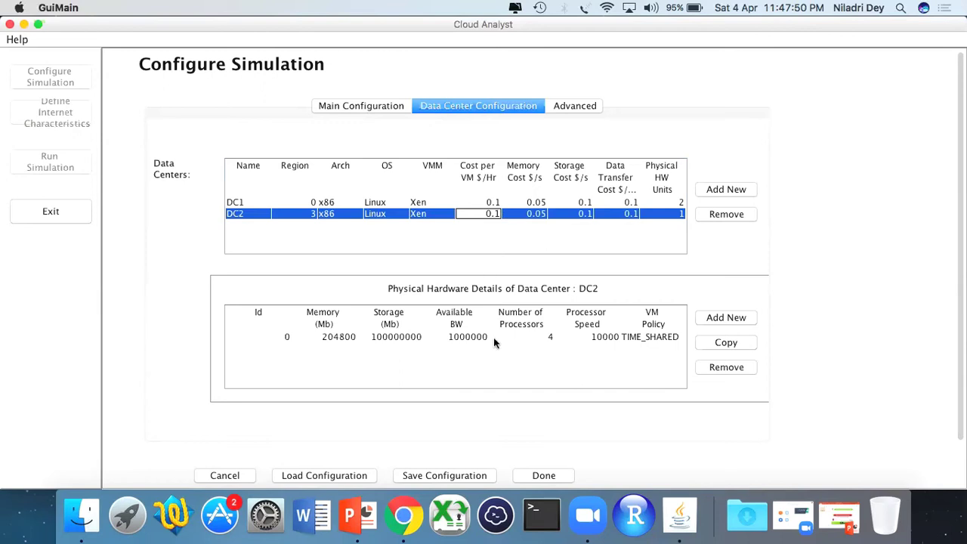
{"action": "key", "text": "BackSpace"}
{"action": "key", "text": "BackSpace"}
{"action": "type", "text": "0"}
{"action": "key", "text": "Return"}
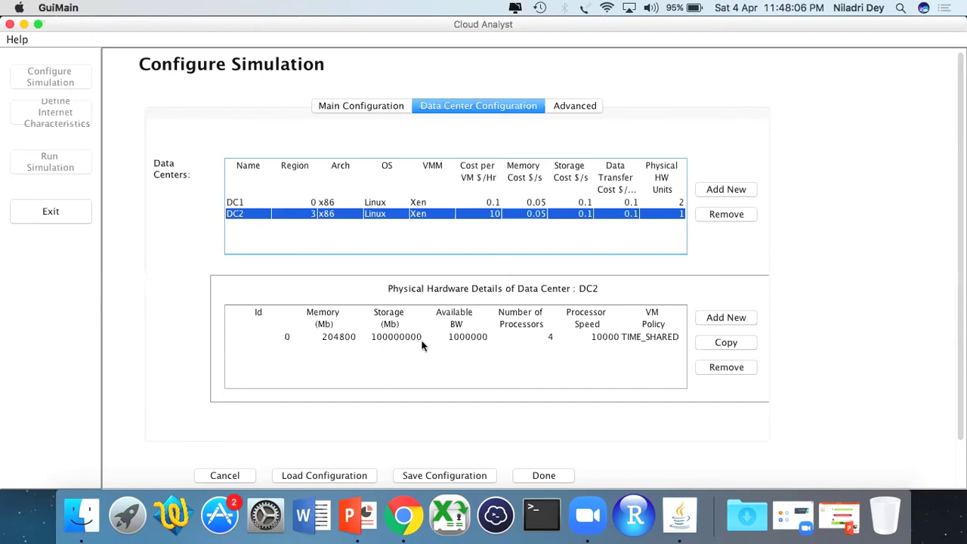
Check DC1's hardware details, leaving its OS as Linux, then reselect DC2.
{"action": "left_click", "coordinate": [388, 204]}
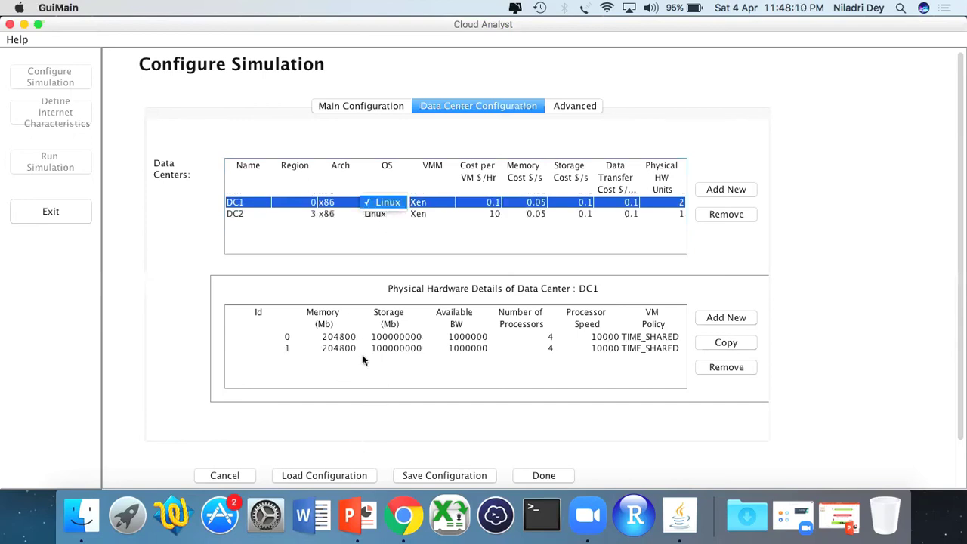
{"action": "left_click", "coordinate": [389, 366]}
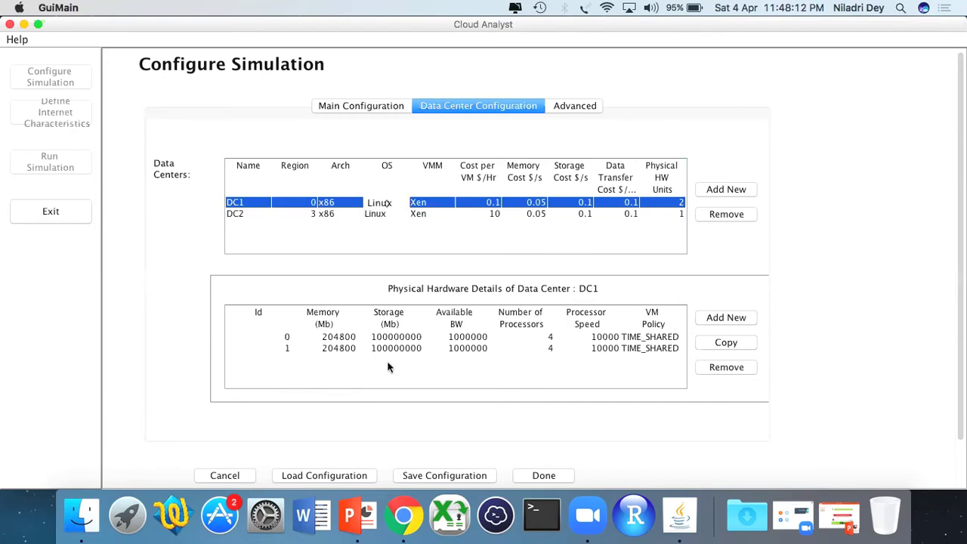
{"action": "left_click", "coordinate": [234, 215]}
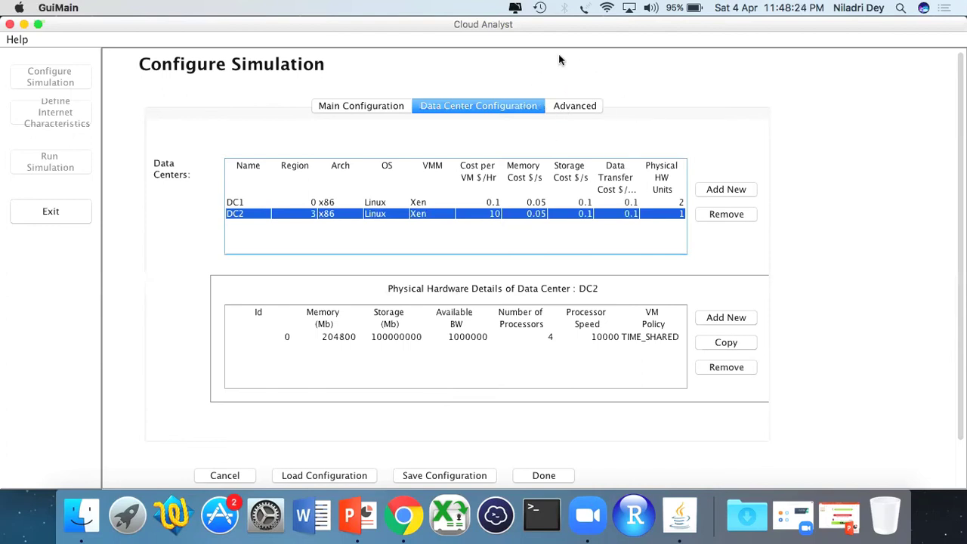
Show the advanced settings and keep Round Robin as the load balancing policy.
{"action": "left_click", "coordinate": [583, 107]}
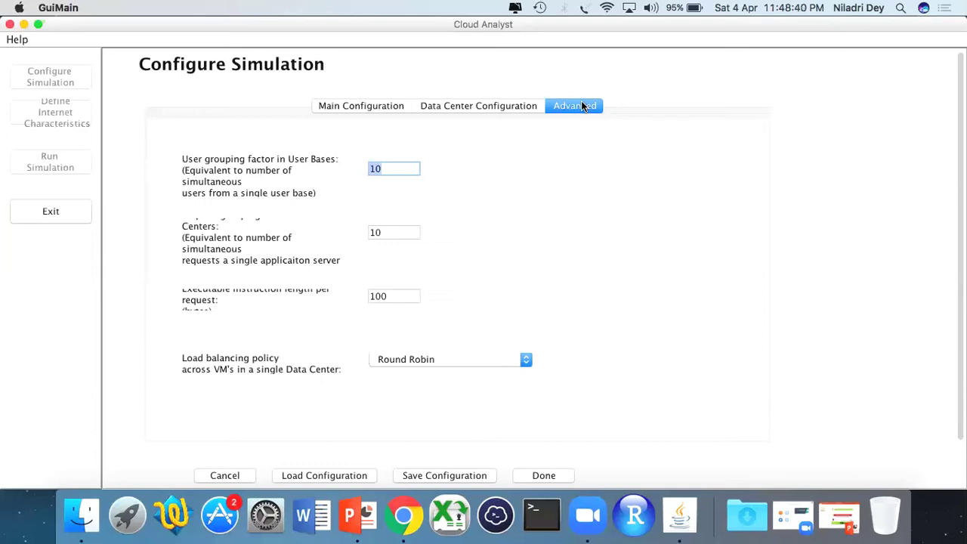
{"action": "scroll", "coordinate": [488, 309], "scroll_direction": "down", "scroll_amount": 1}
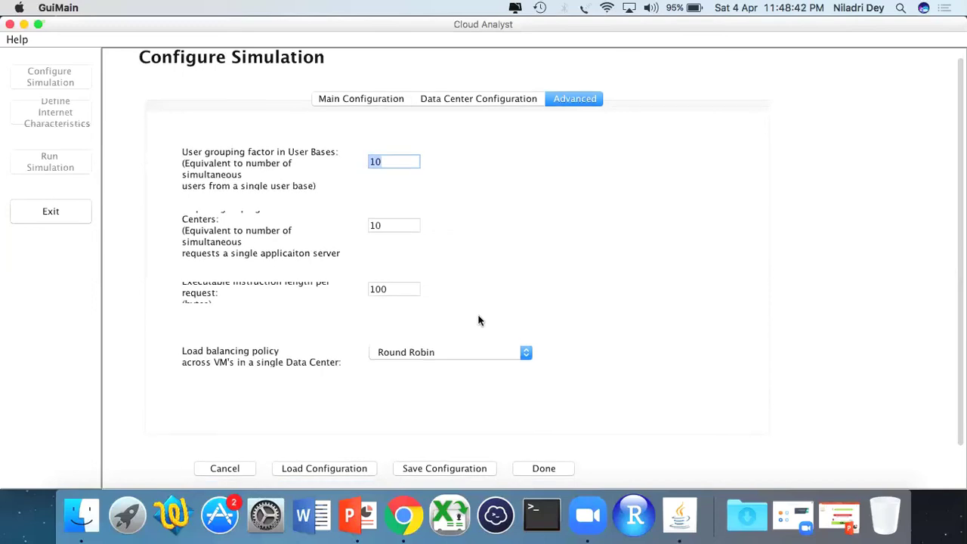
{"action": "left_click", "coordinate": [438, 353]}
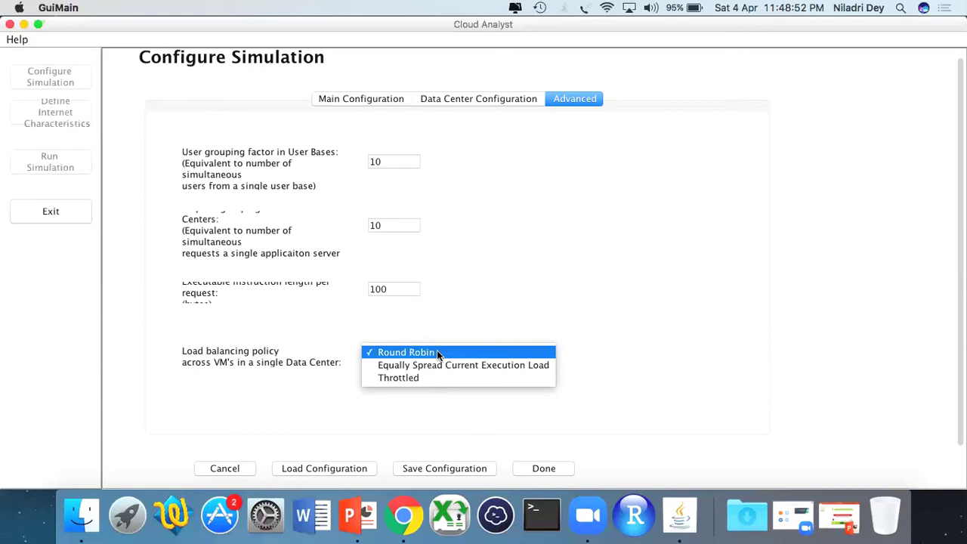
{"action": "left_click", "coordinate": [437, 353]}
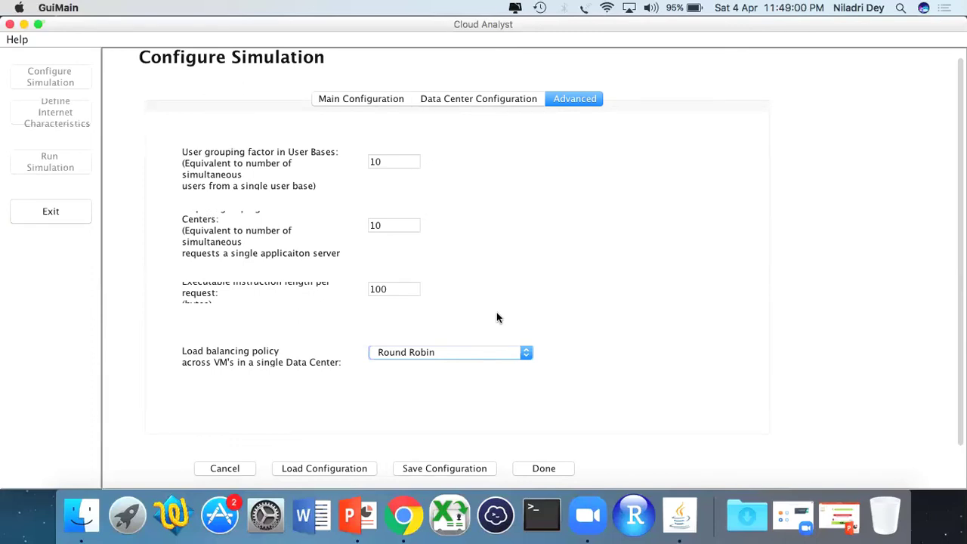
Try saving the configuration as TempConf in the Users folder, then dismiss the permission error.
{"action": "left_click", "coordinate": [457, 471]}
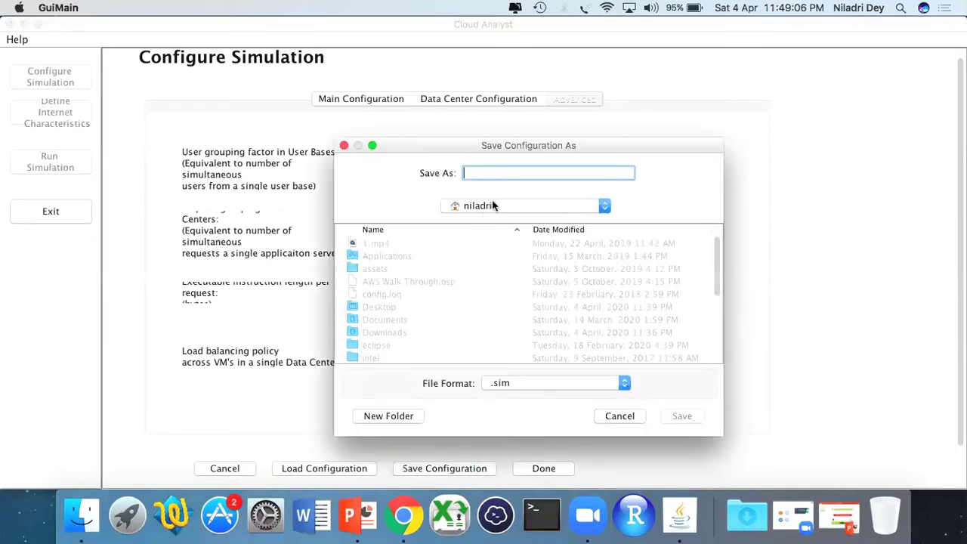
{"action": "left_click", "coordinate": [491, 205]}
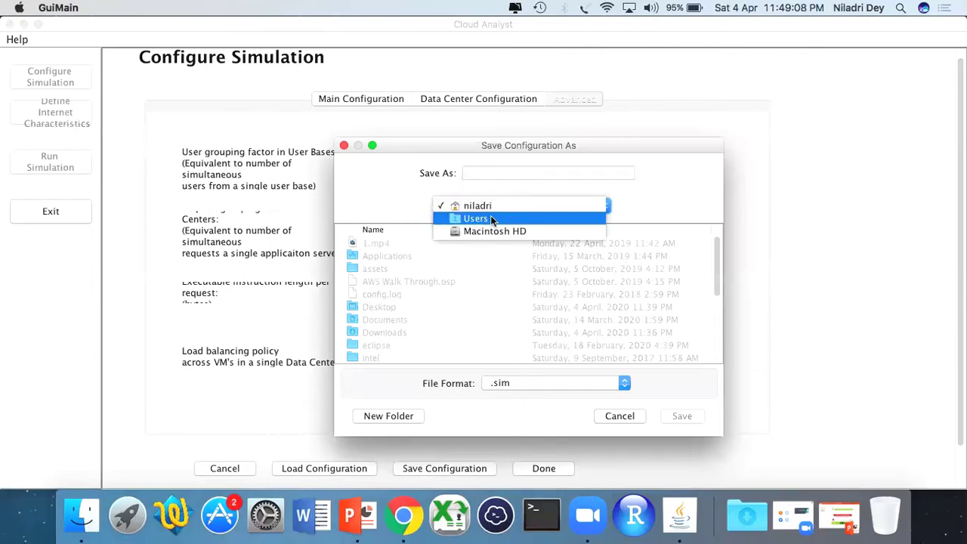
{"action": "left_click", "coordinate": [490, 219]}
{"action": "left_click", "coordinate": [517, 173]}
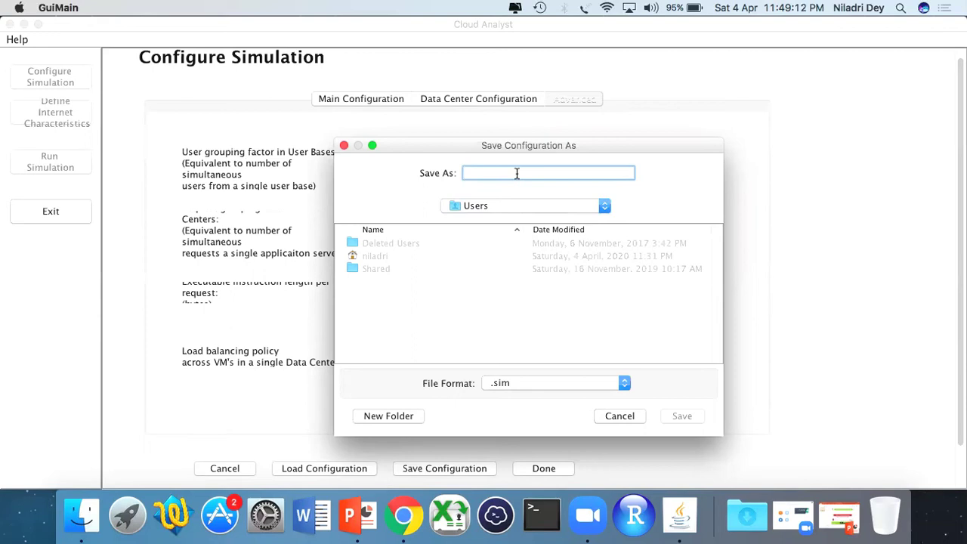
{"action": "type", "text": "TempConf"}
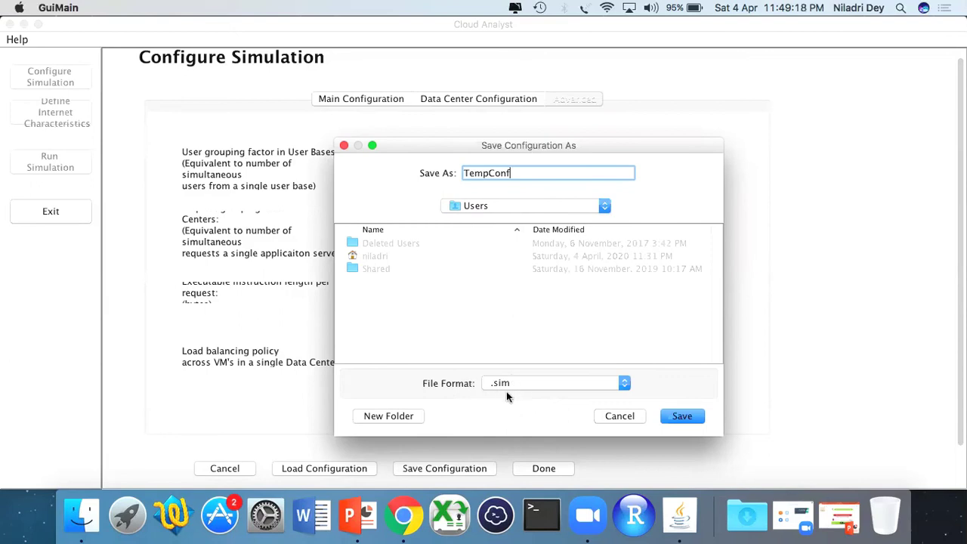
{"action": "left_click", "coordinate": [693, 418]}
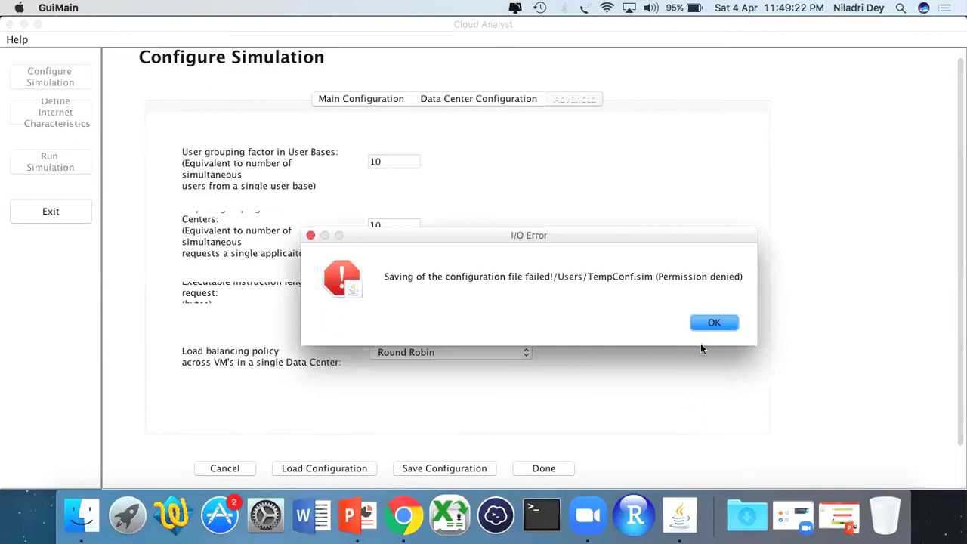
{"action": "left_click", "coordinate": [712, 323]}
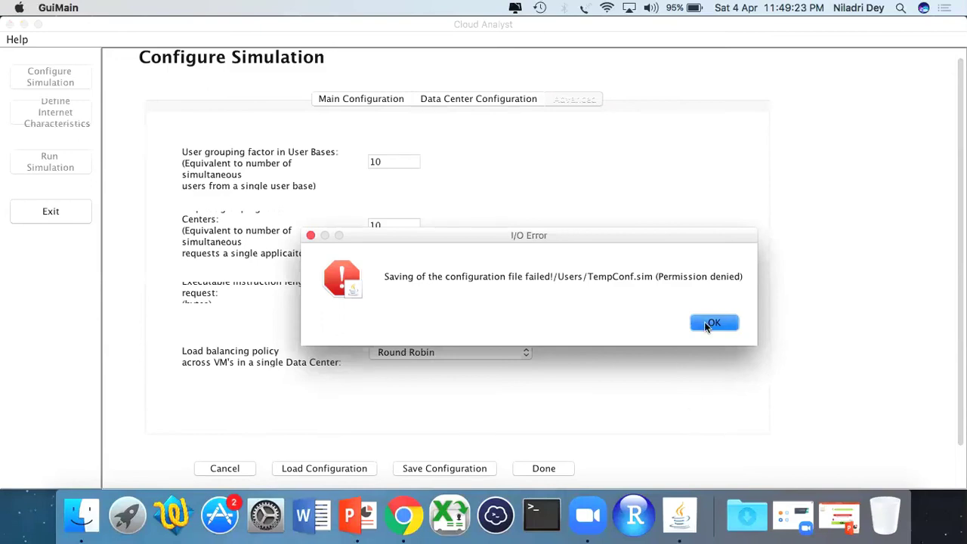
Close the configuration, accept the internet delay and bandwidth matrices, and dismiss both save errors.
{"action": "left_click", "coordinate": [542, 473]}
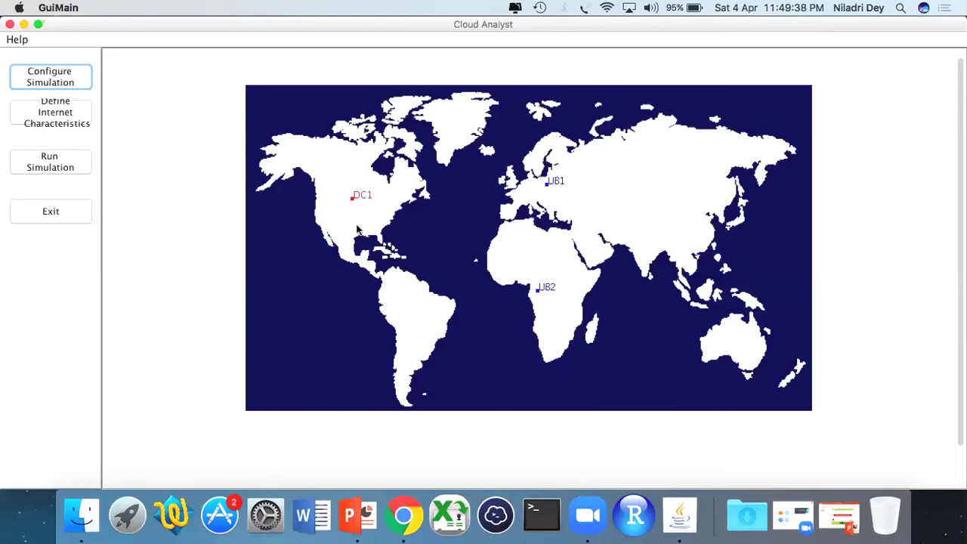
{"action": "left_click", "coordinate": [69, 113]}
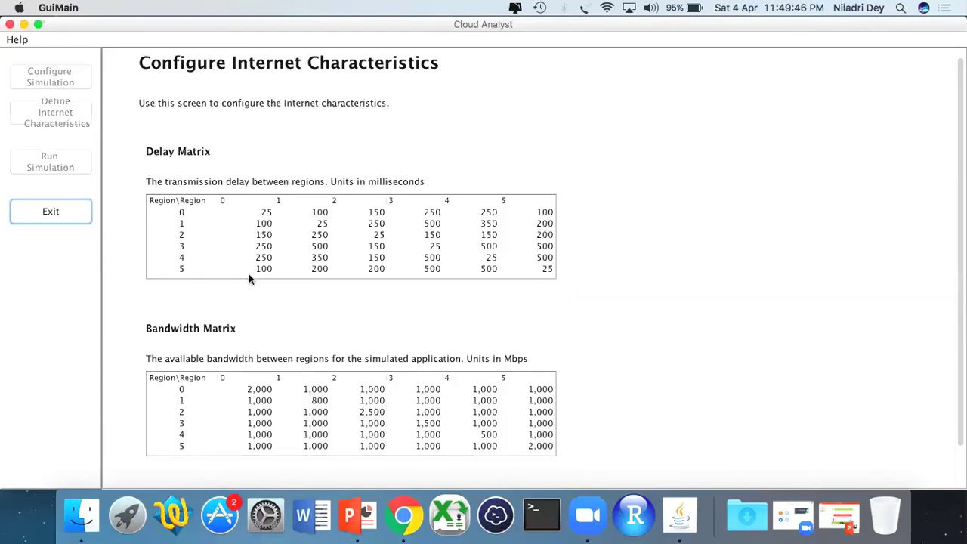
{"action": "scroll", "coordinate": [310, 335], "scroll_direction": "down", "scroll_amount": 2}
{"action": "scroll", "coordinate": [310, 335], "scroll_direction": "down", "scroll_amount": 1}
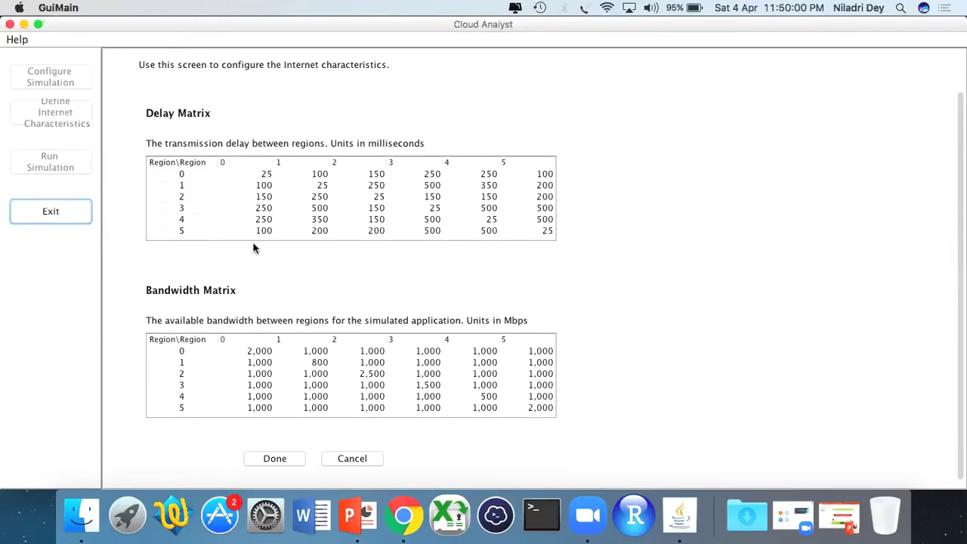
{"action": "left_click", "coordinate": [284, 458]}
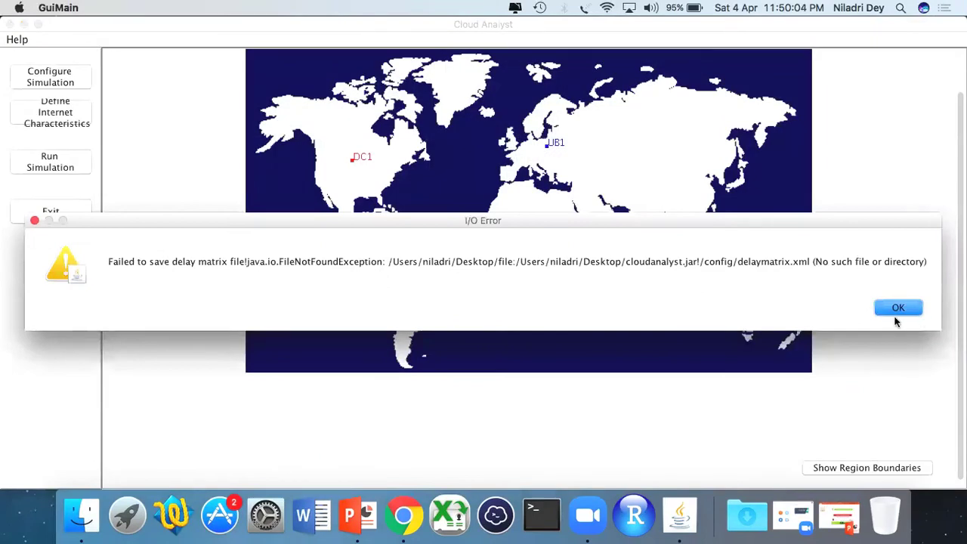
{"action": "left_click", "coordinate": [899, 307]}
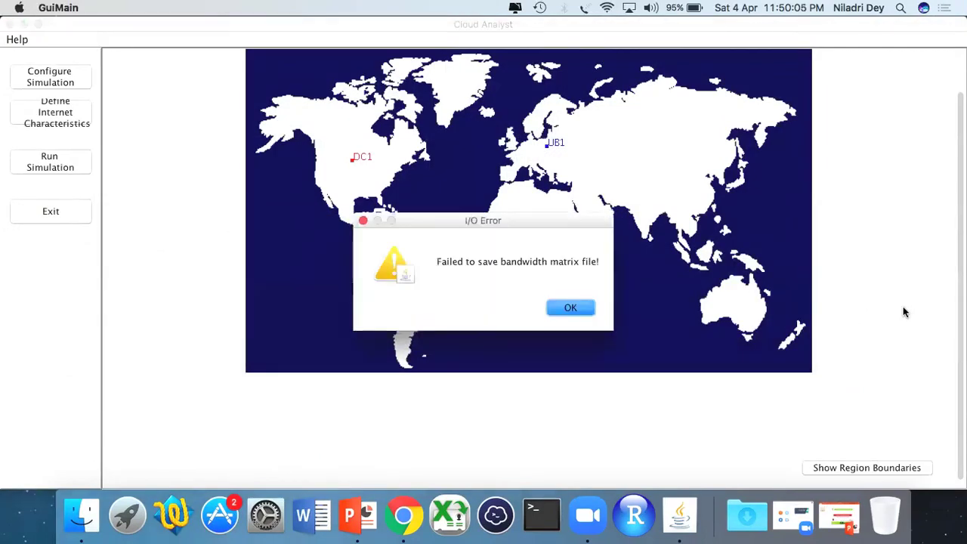
{"action": "left_click", "coordinate": [570, 309]}
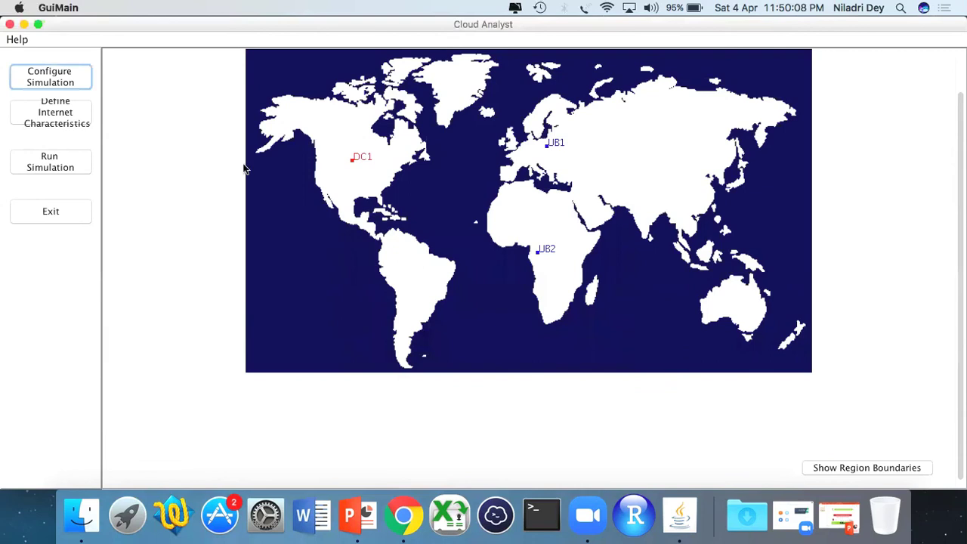
Run the simulation and review results: 402.20 ms average response time, $1.22 total cost.
{"action": "left_click", "coordinate": [67, 170]}
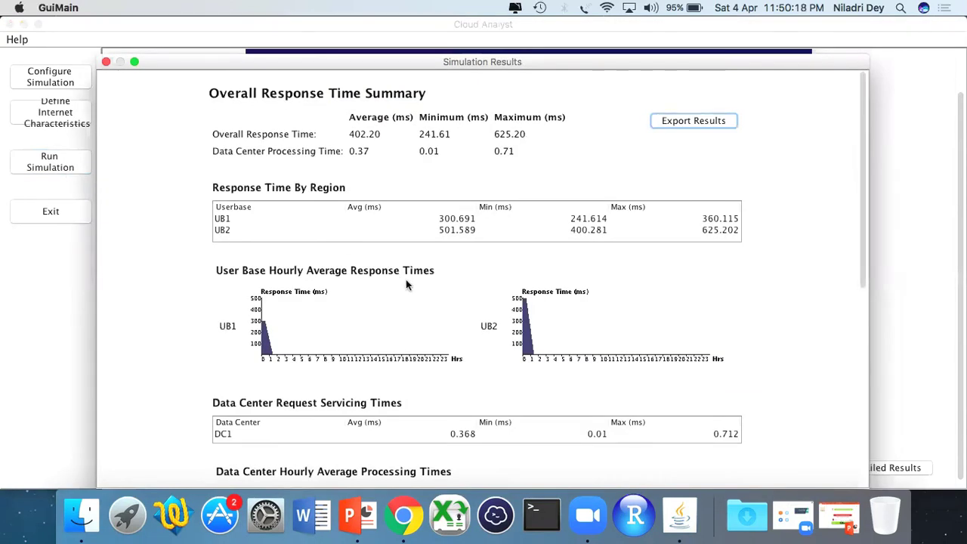
{"action": "scroll", "coordinate": [406, 281], "scroll_direction": "down", "scroll_amount": 3}
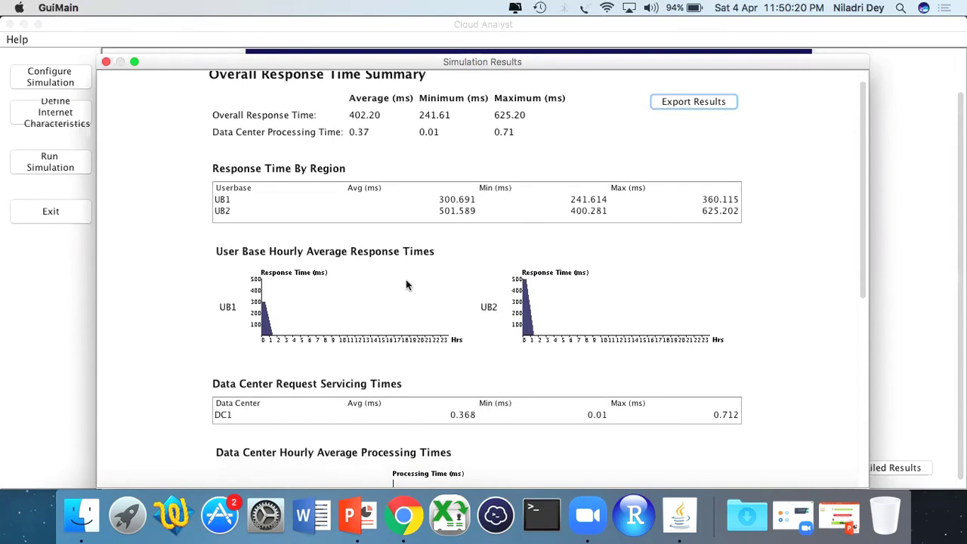
{"action": "scroll", "coordinate": [405, 285], "scroll_direction": "down", "scroll_amount": 3}
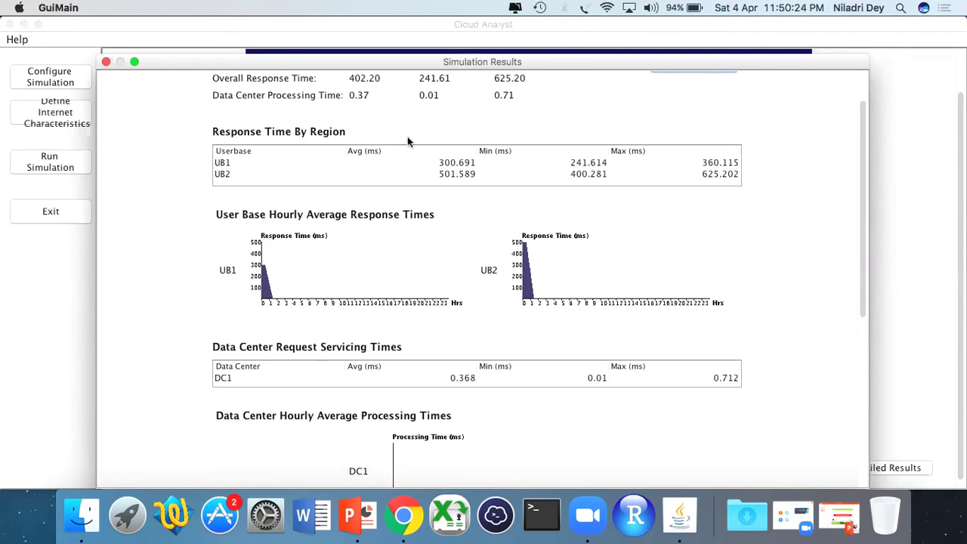
{"action": "scroll", "coordinate": [409, 269], "scroll_direction": "down", "scroll_amount": 2}
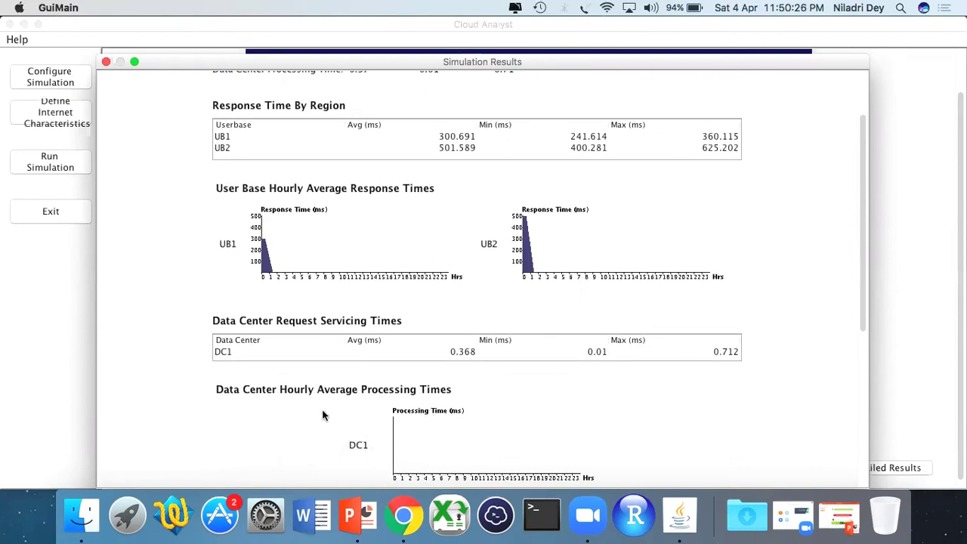
{"action": "scroll", "coordinate": [458, 391], "scroll_direction": "down", "scroll_amount": 2}
{"action": "scroll", "coordinate": [484, 386], "scroll_direction": "down", "scroll_amount": 7}
{"action": "scroll", "coordinate": [486, 386], "scroll_direction": "down", "scroll_amount": 8}
{"action": "scroll", "coordinate": [486, 387], "scroll_direction": "down", "scroll_amount": 4}
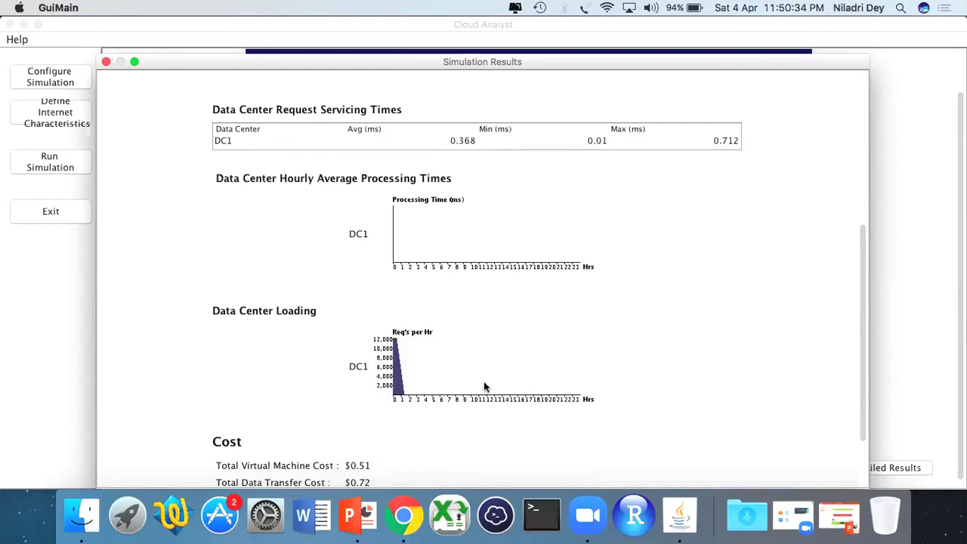
{"action": "scroll", "coordinate": [485, 387], "scroll_direction": "down", "scroll_amount": 5}
{"action": "scroll", "coordinate": [486, 387], "scroll_direction": "down", "scroll_amount": 5}
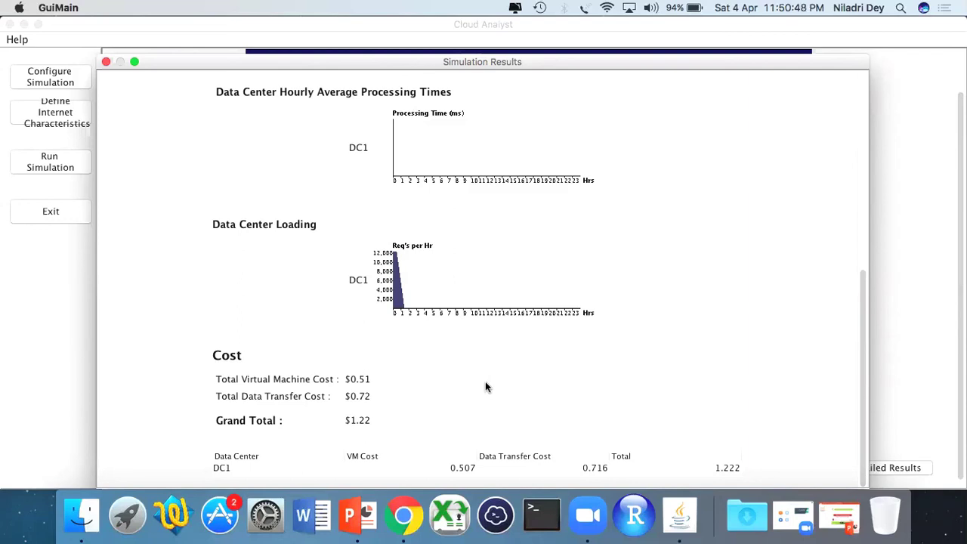
{"action": "left_click_drag", "start_coordinate": [545, 61], "coordinate": [550, 28]}
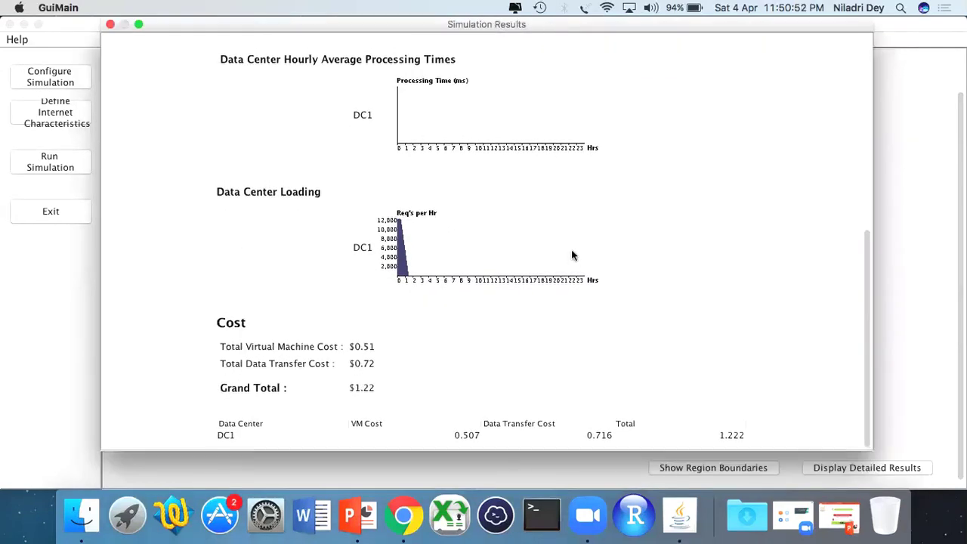
{"action": "scroll", "coordinate": [572, 256], "scroll_direction": "up", "scroll_amount": 10}
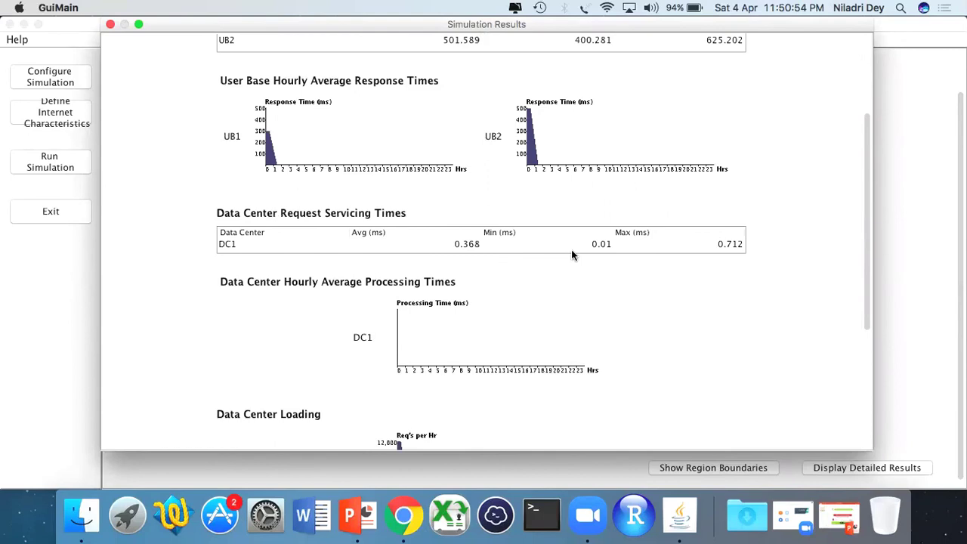
{"action": "scroll", "coordinate": [548, 159], "scroll_direction": "up", "scroll_amount": 5}
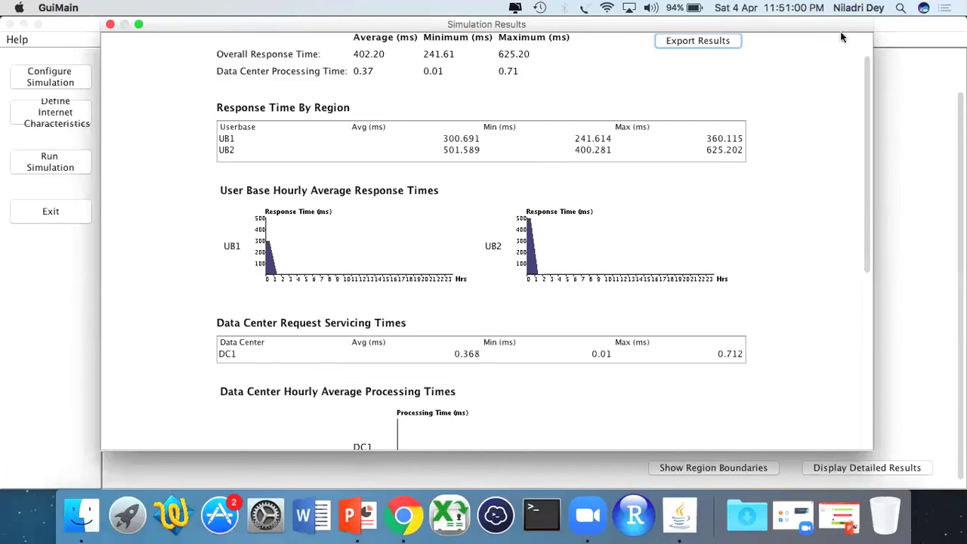
{"action": "left_click_drag", "start_coordinate": [866, 96], "coordinate": [869, 49]}
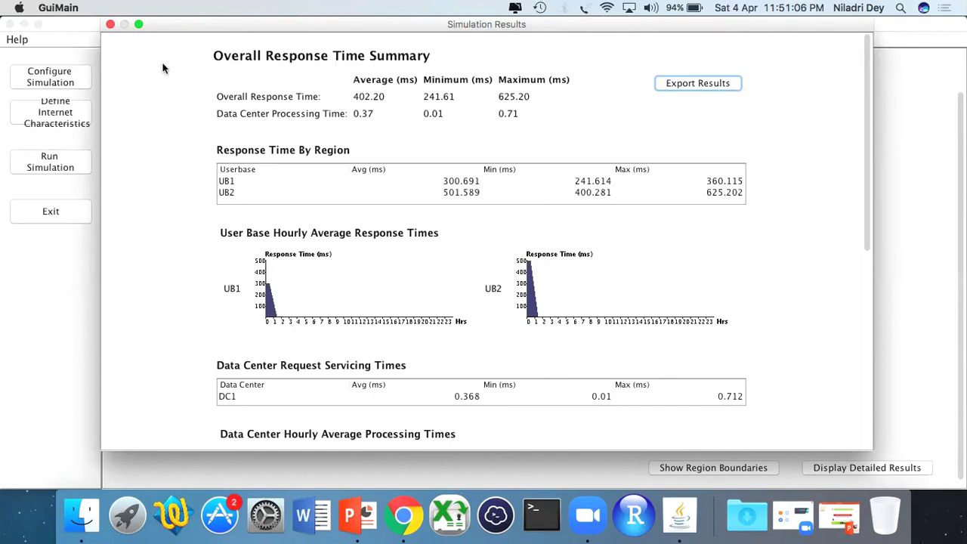
Close the results and show region boundaries with UB1 (300.7 ms) and UB2 (501.6 ms) response times.
{"action": "left_click", "coordinate": [110, 25]}
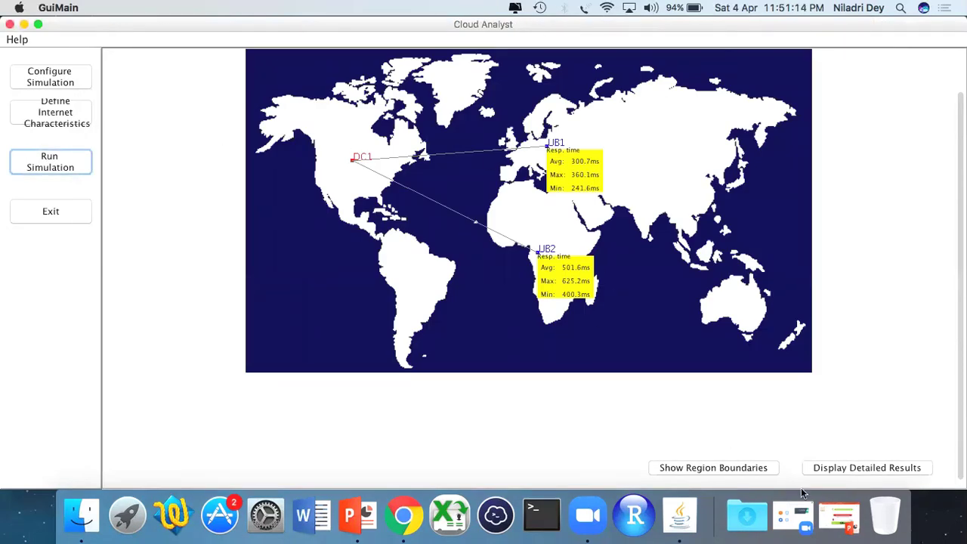
{"action": "left_click", "coordinate": [752, 469]}
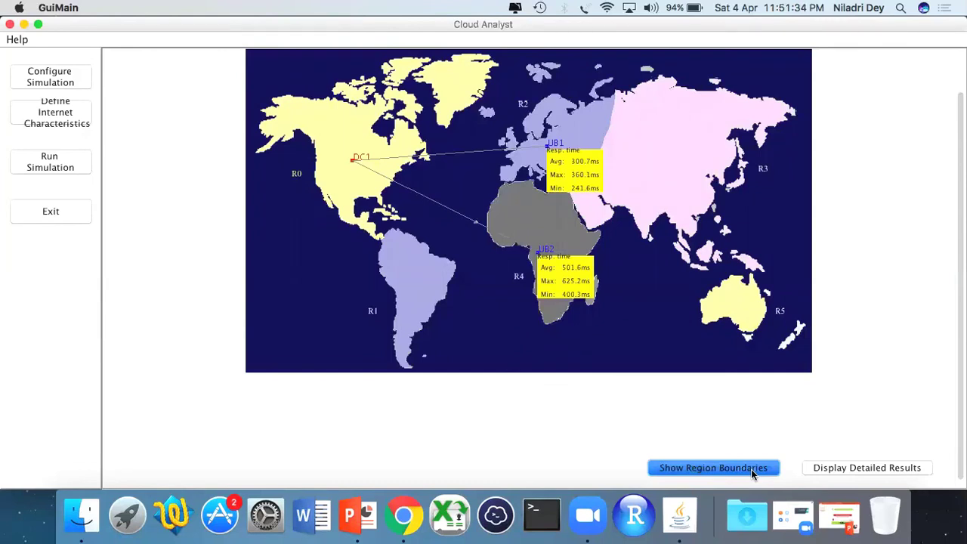
Restore the Cloud Computing Course presentation and play it as a full-screen slideshow.
{"action": "left_click", "coordinate": [836, 518]}
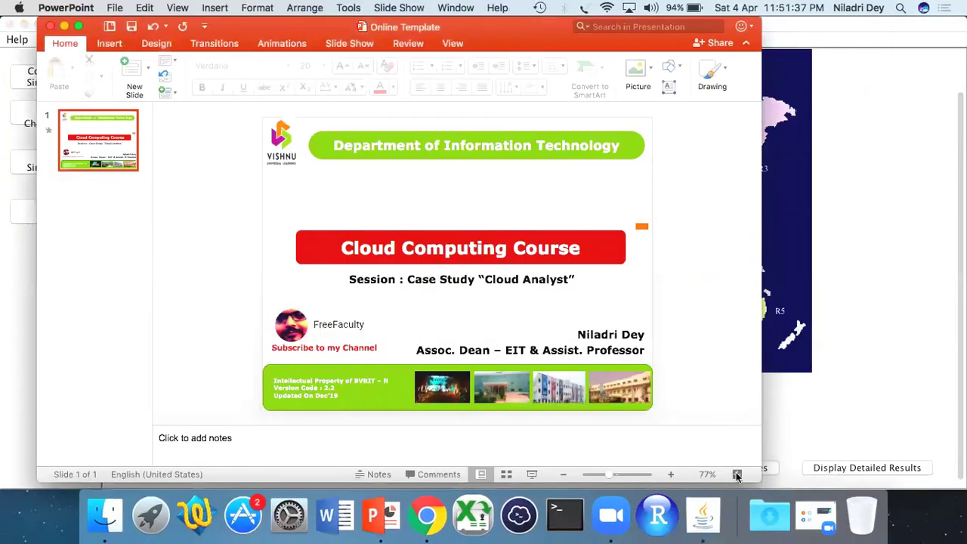
{"action": "left_click", "coordinate": [533, 474]}
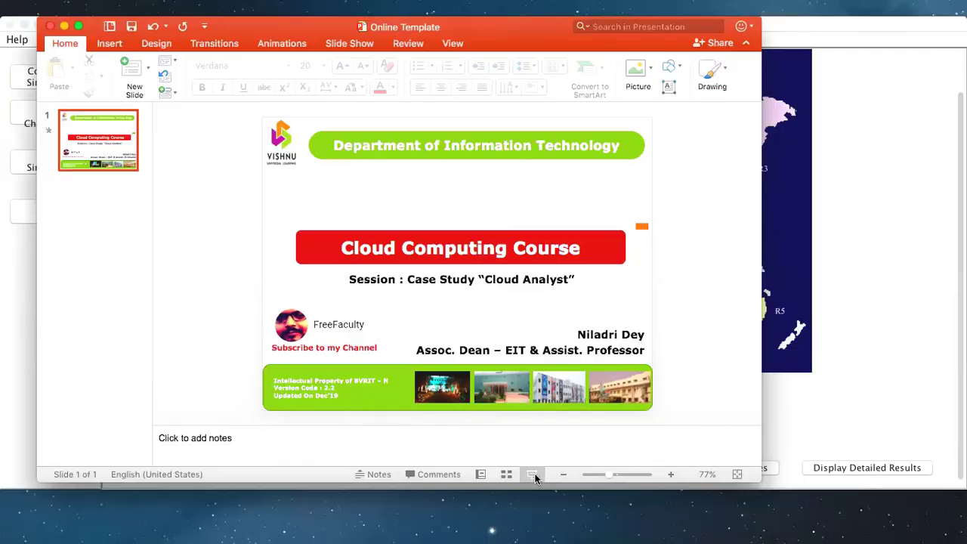